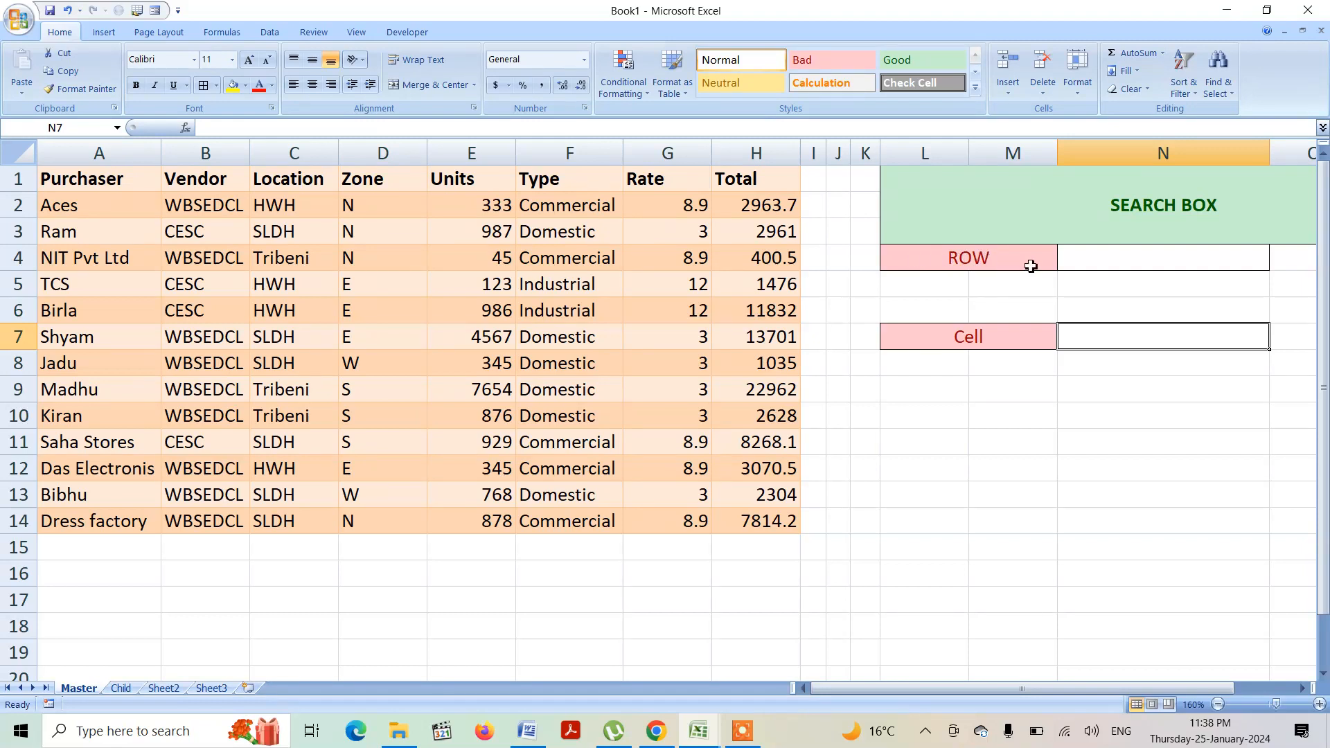
{"action": "left_click", "coordinate": [1102, 265]}
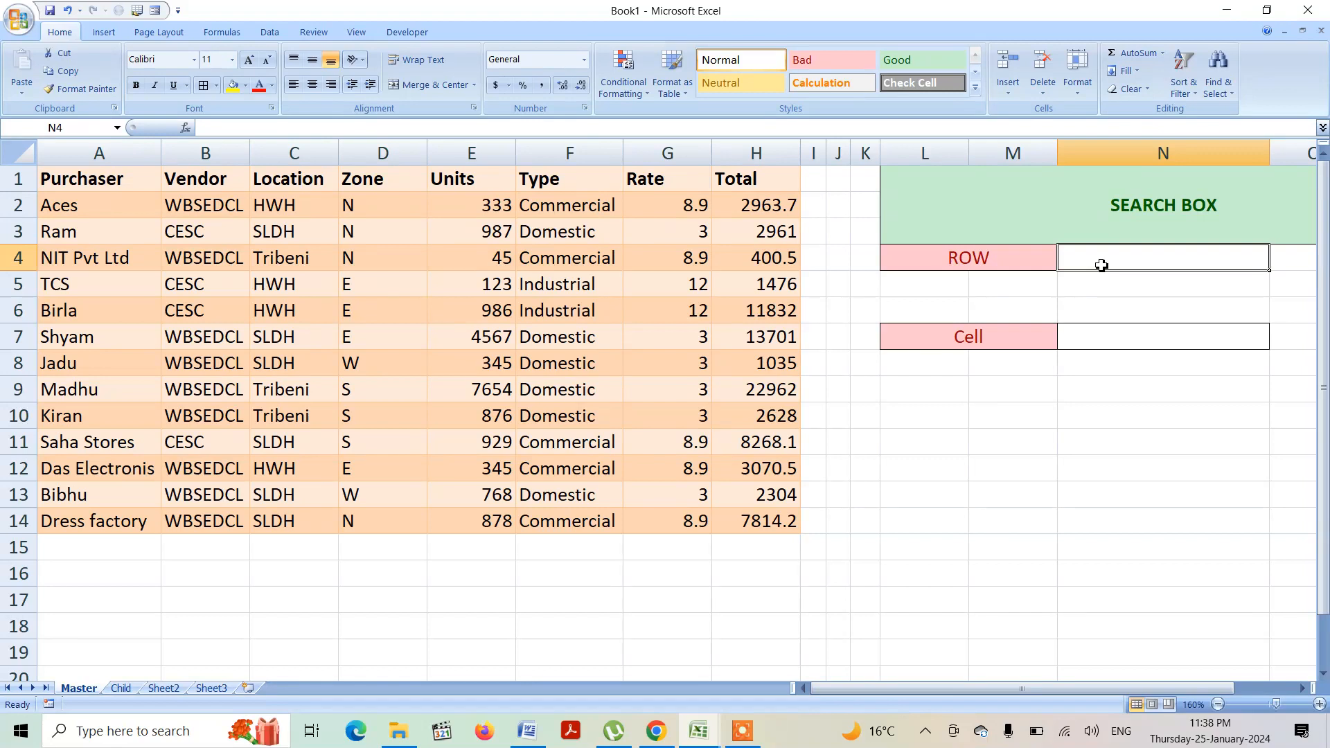
{"action": "left_click", "coordinate": [959, 347]}
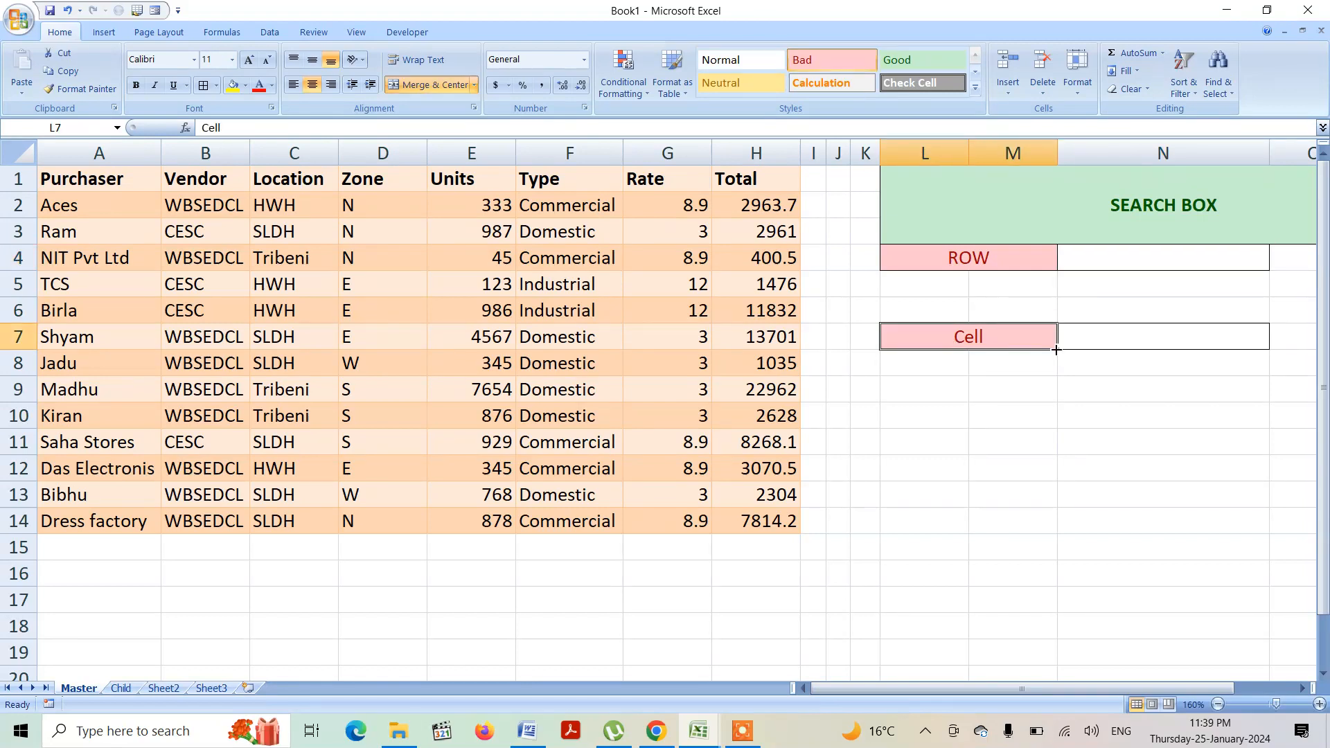
{"action": "left_click", "coordinate": [1108, 350]}
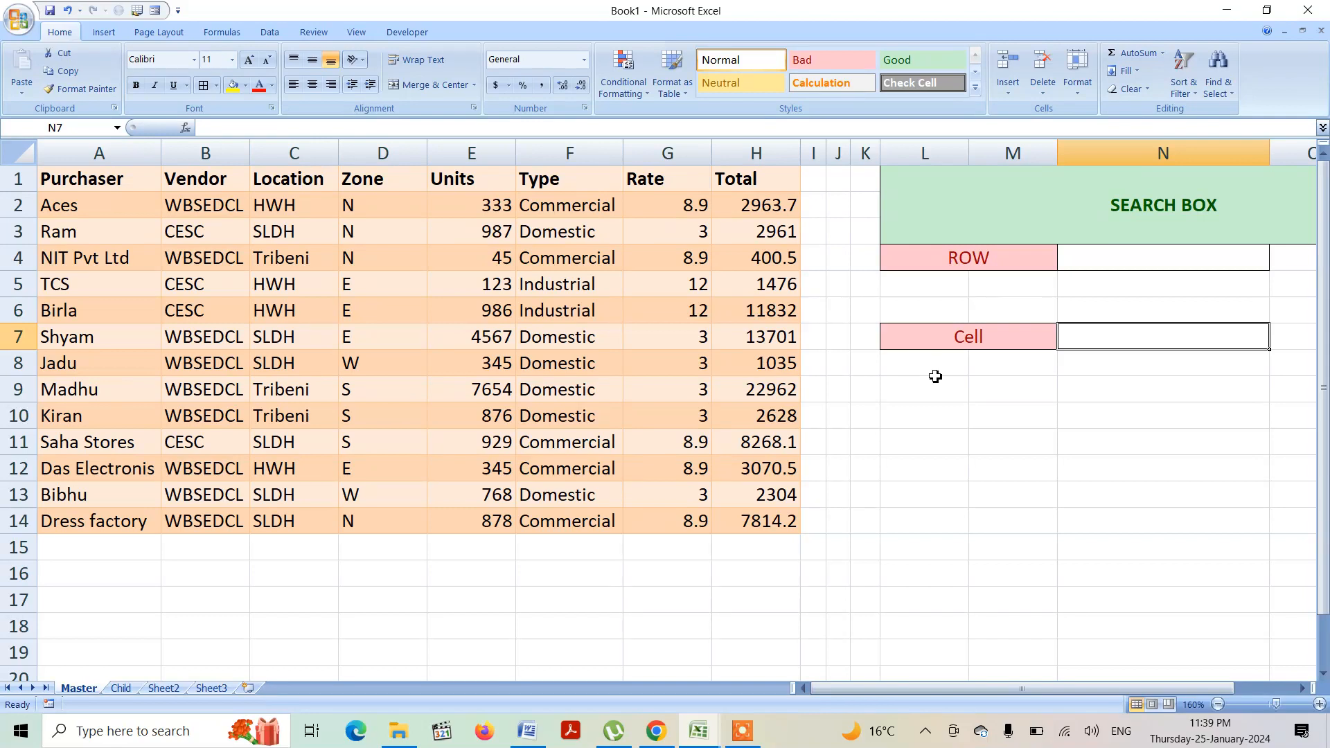
Try Tribeni as the ROW search term in N4 on the Master sheet, and clear the cell again
{"action": "left_click", "coordinate": [1101, 265]}
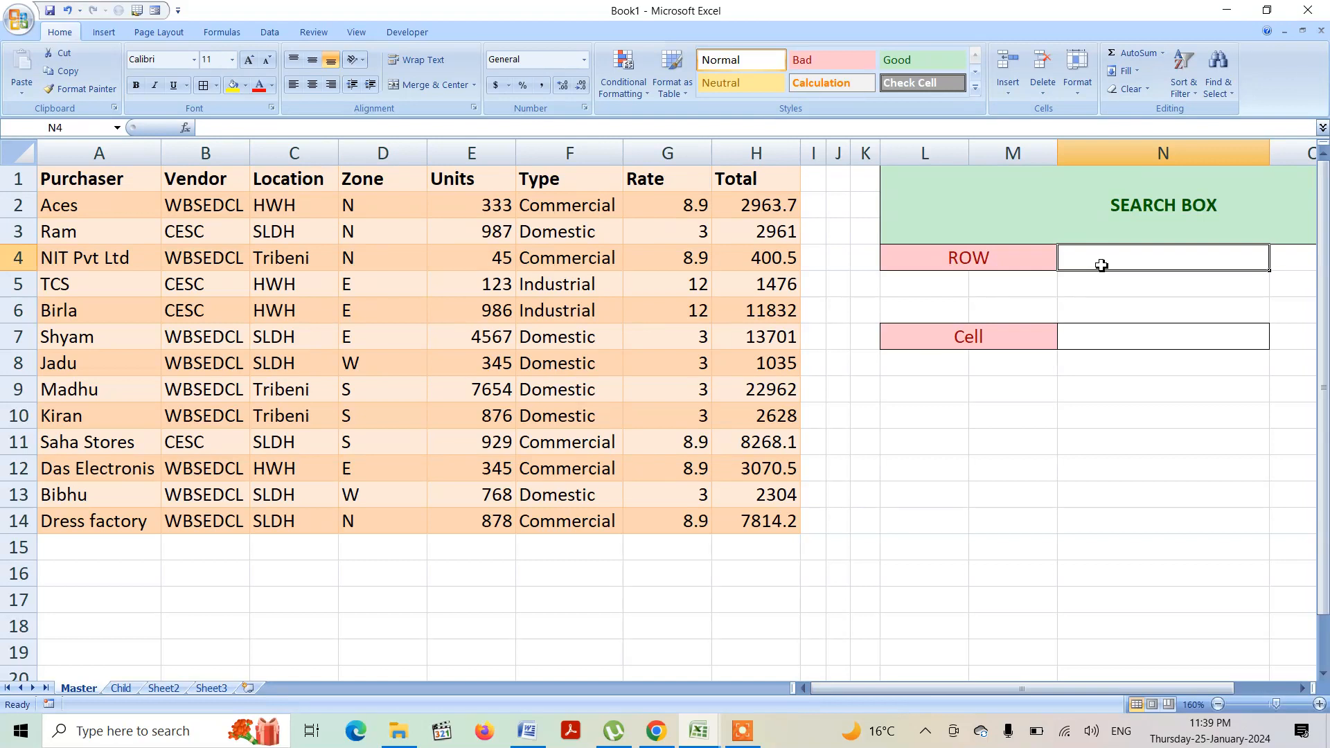
{"action": "type", "text": "Tri"}
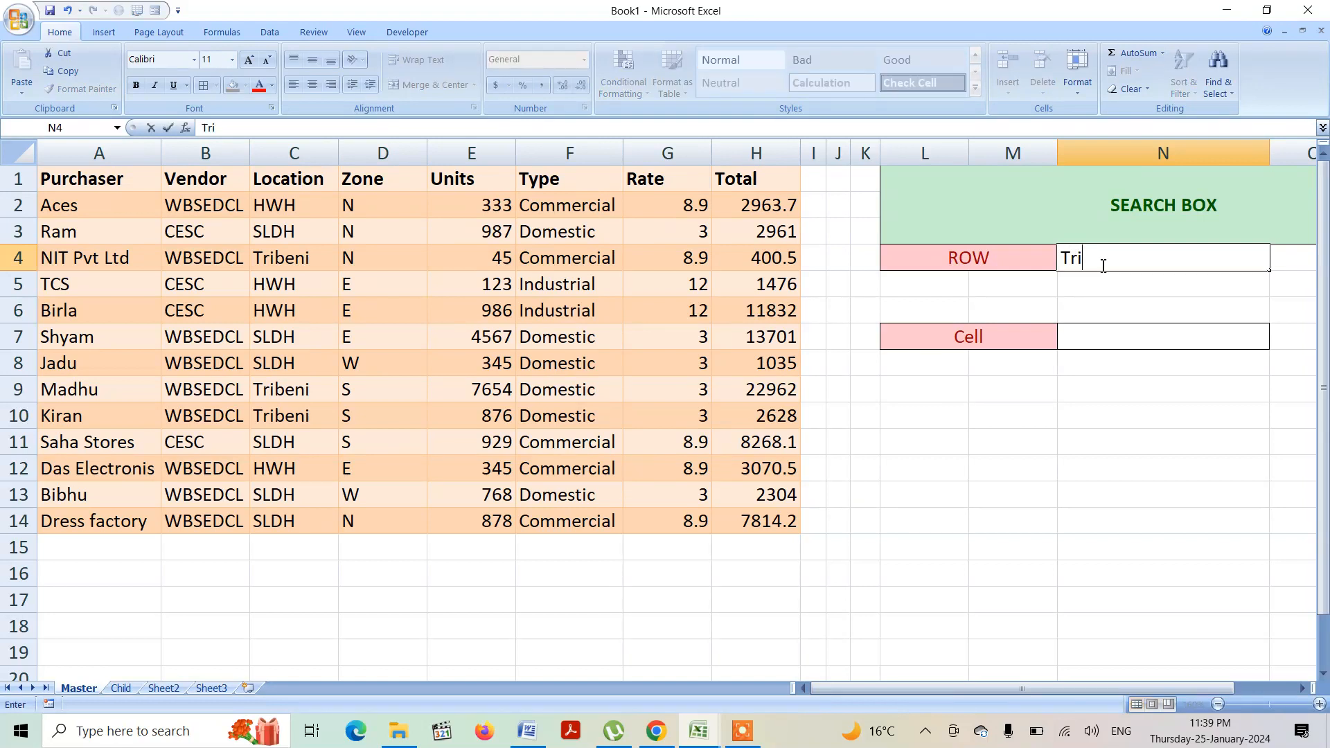
{"action": "type", "text": "beni"}
{"action": "key", "text": "Return"}
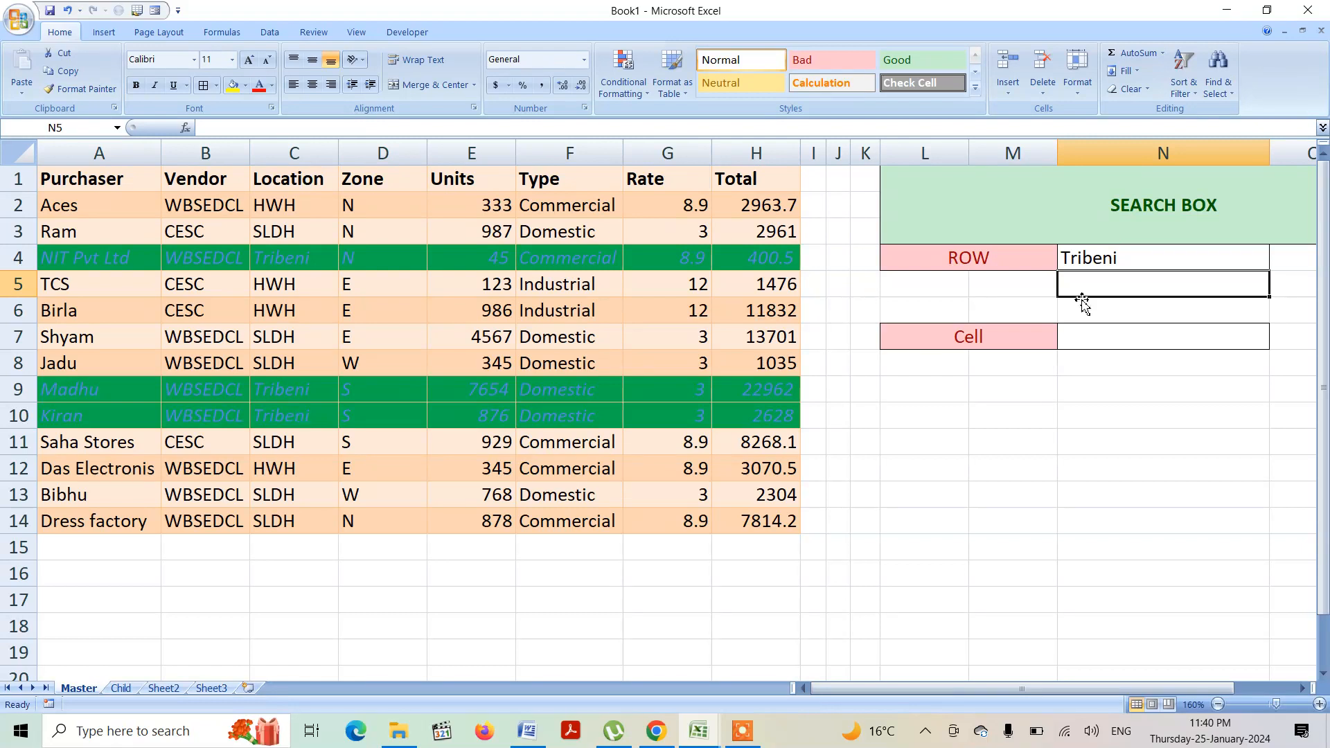
{"action": "left_click", "coordinate": [1113, 256]}
{"action": "key", "text": "Delete"}
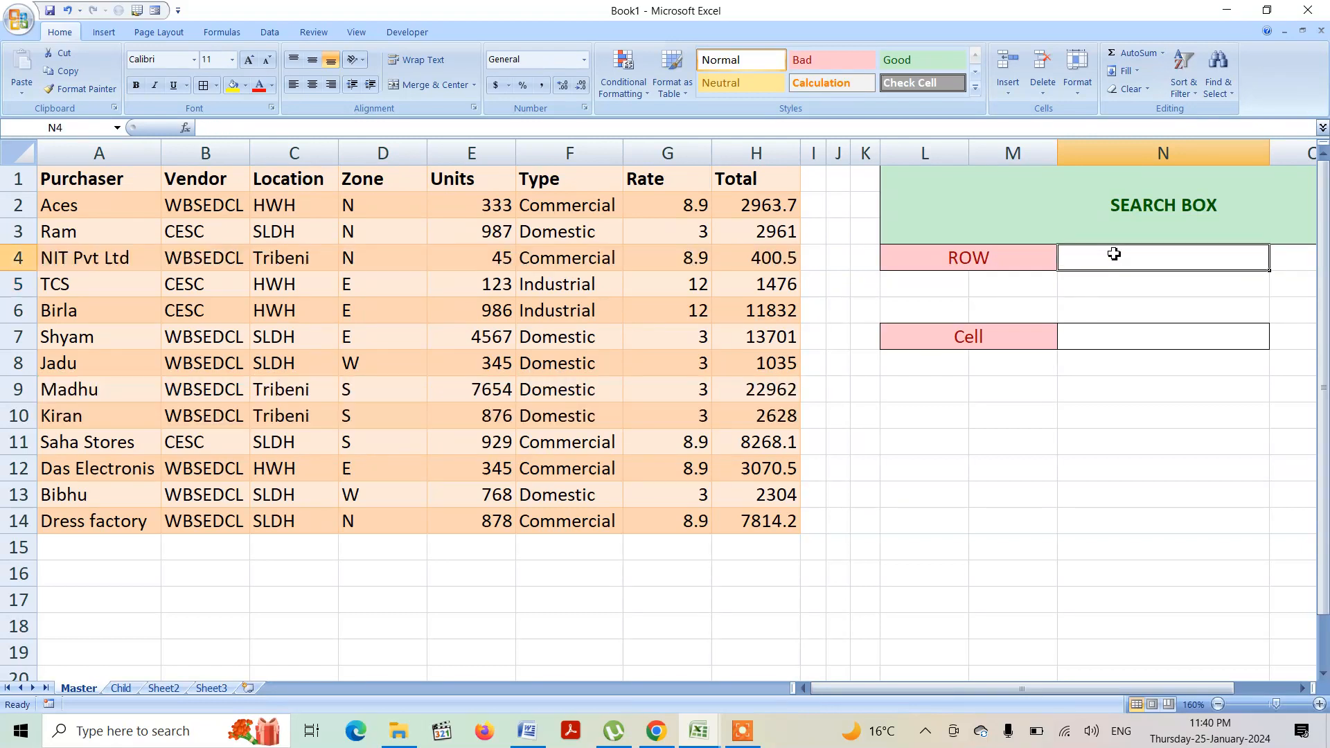
Enter Domestic as the Cell search term in N7 to highlight matching table cells
{"action": "double_click", "coordinate": [1084, 339]}
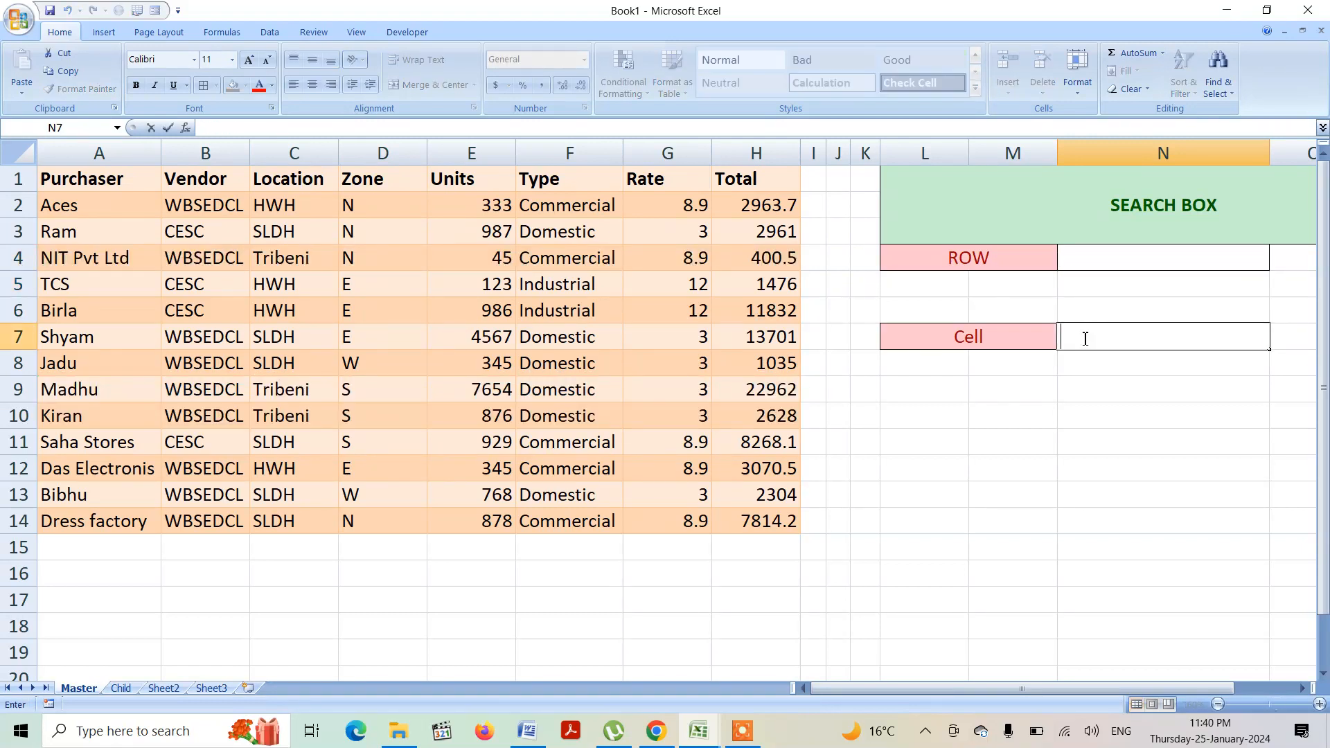
{"action": "type", "text": "Domestic"}
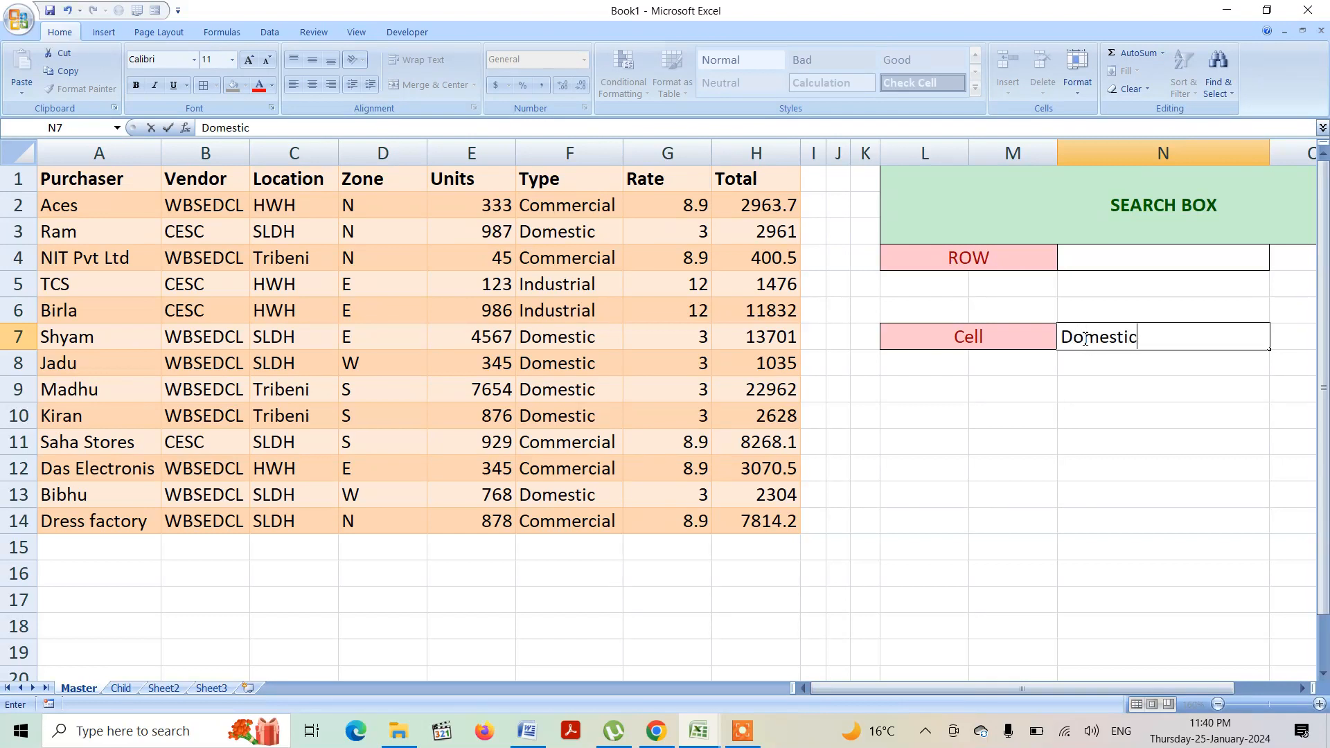
{"action": "key", "text": "ctrl+Return"}
{"action": "key", "text": "Return"}
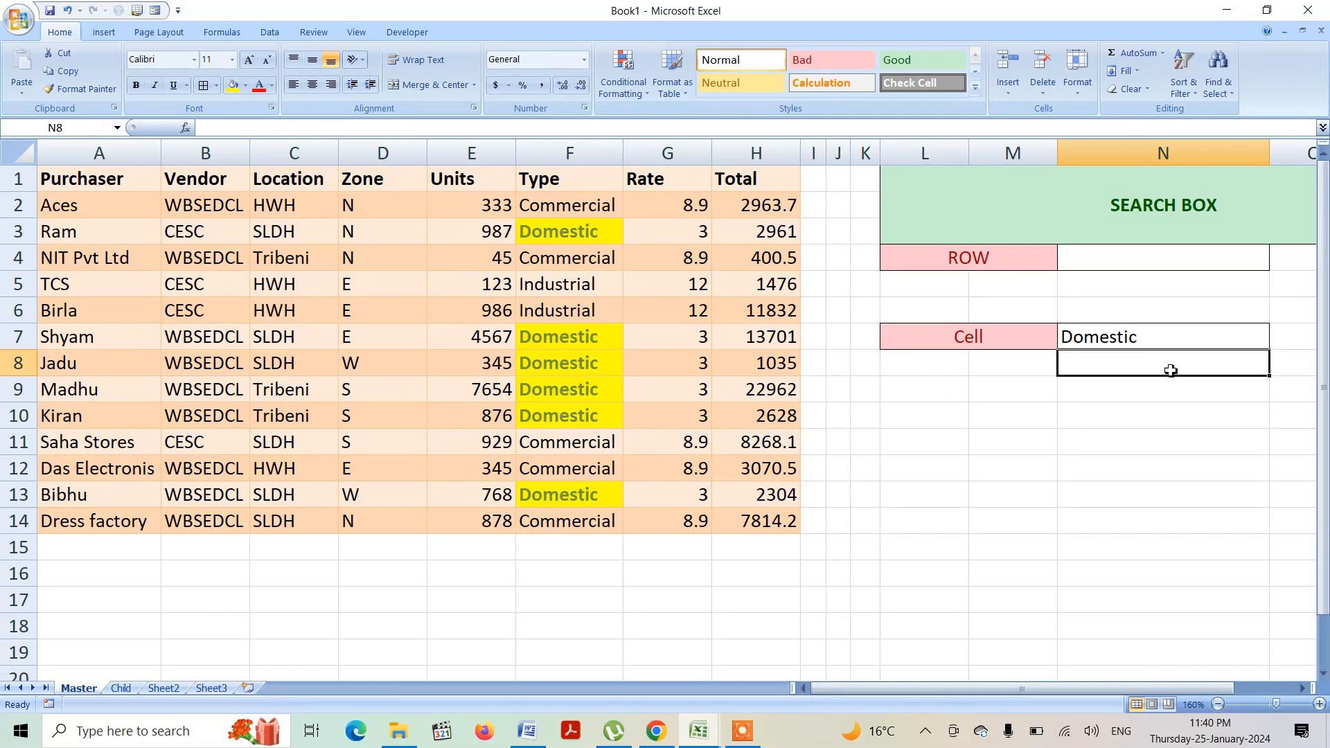
Replace the Cell search term in N7 with Birla
{"action": "left_click", "coordinate": [1137, 339]}
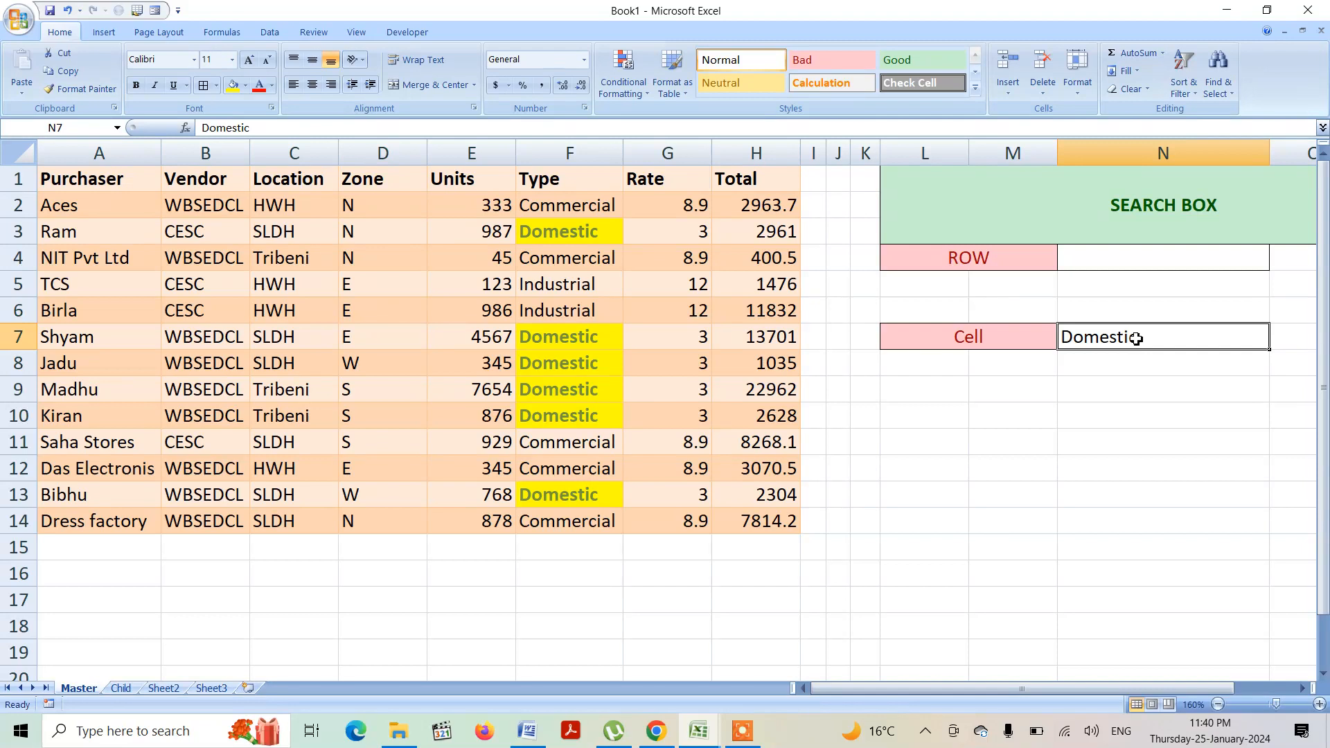
{"action": "type", "text": "Bir"}
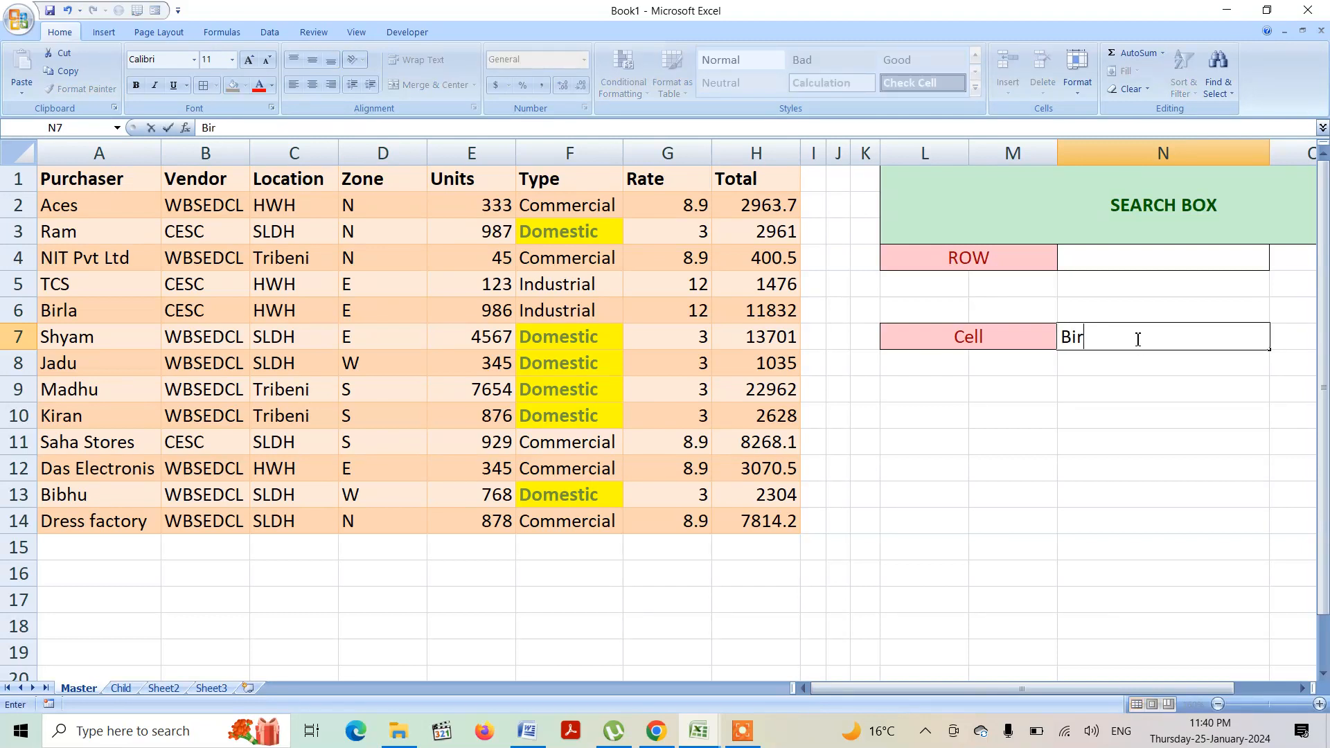
{"action": "type", "text": "la"}
{"action": "key", "text": "Return"}
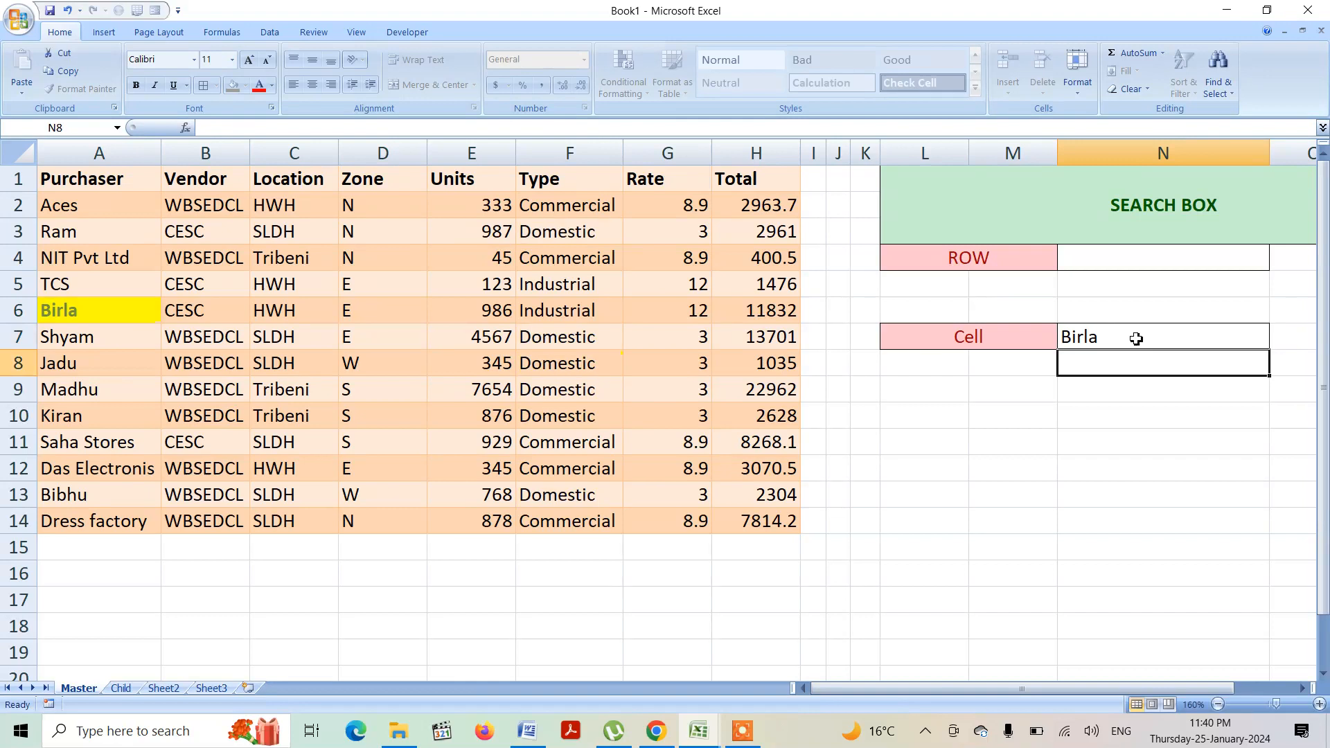
Set the Cell search term in N7 to HWH to highlight the matching locations
{"action": "left_click", "coordinate": [1089, 331]}
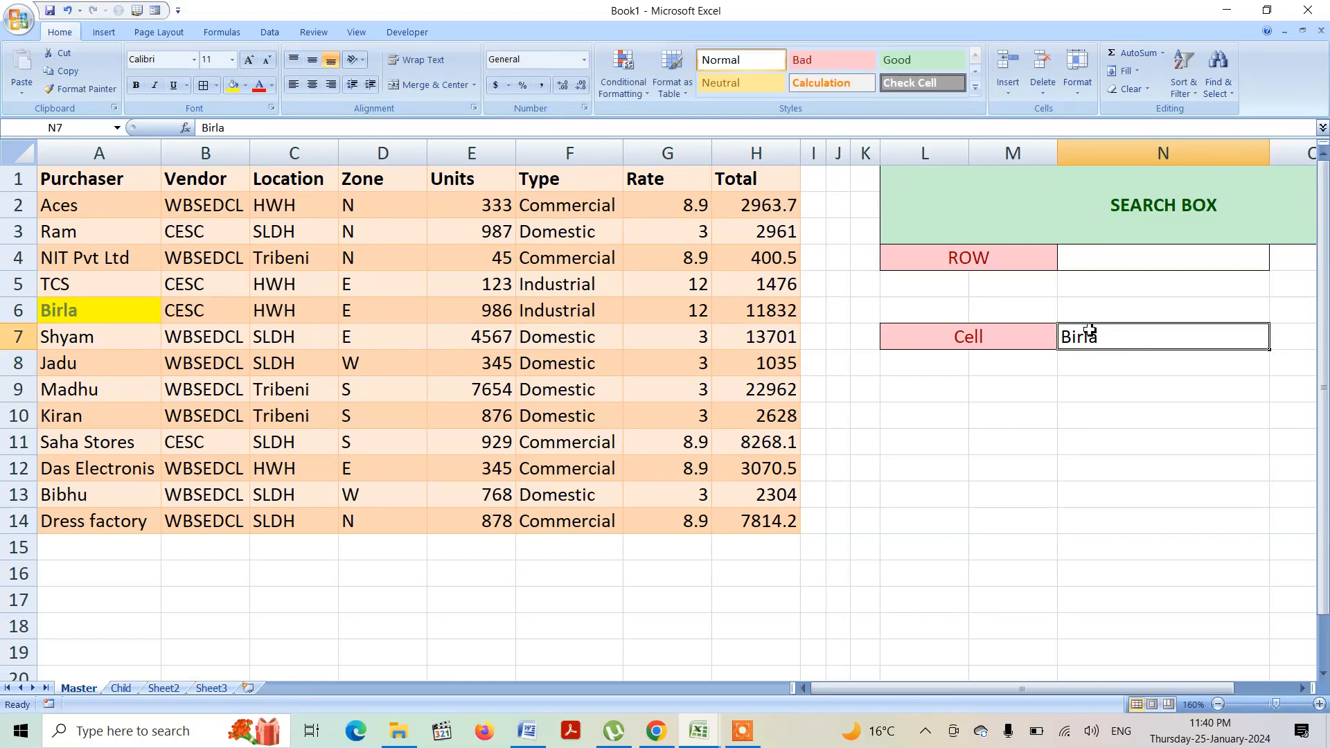
{"action": "double_click", "coordinate": [1089, 331]}
{"action": "type", "text": "HWH"}
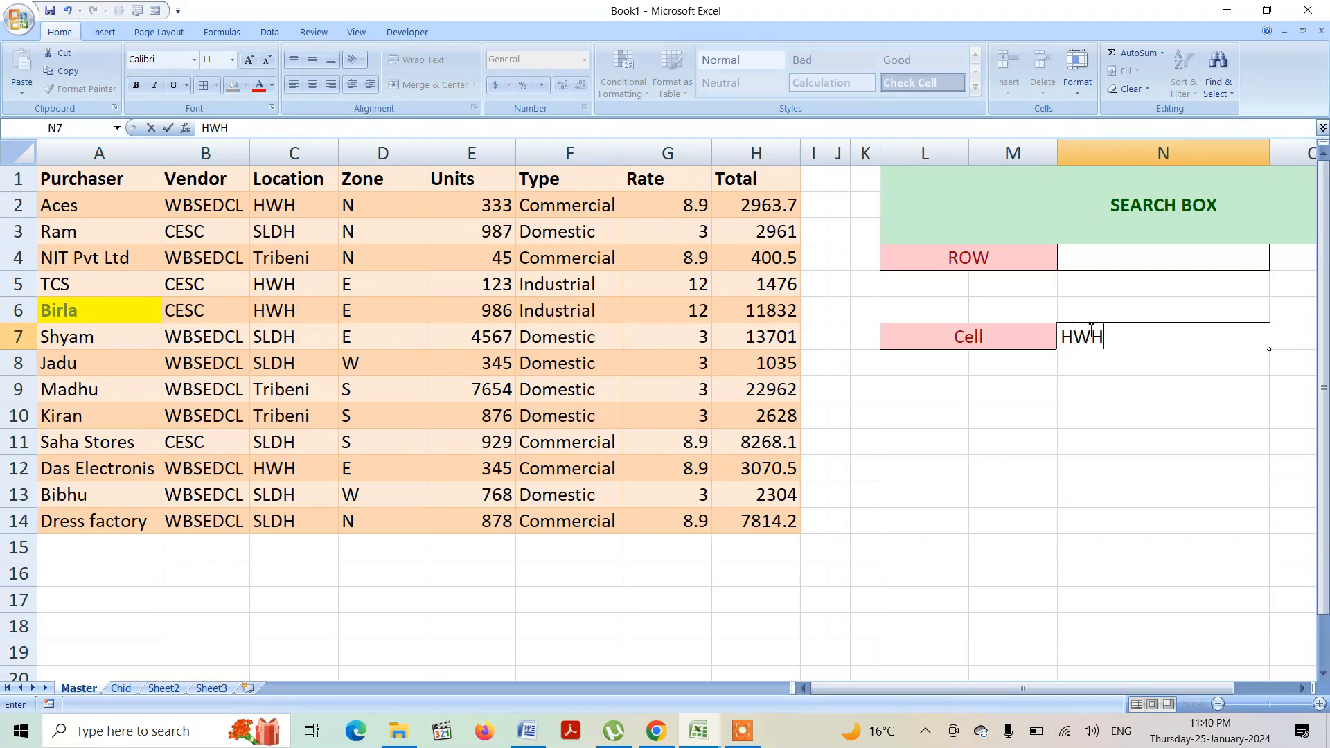
{"action": "key", "text": "Return"}
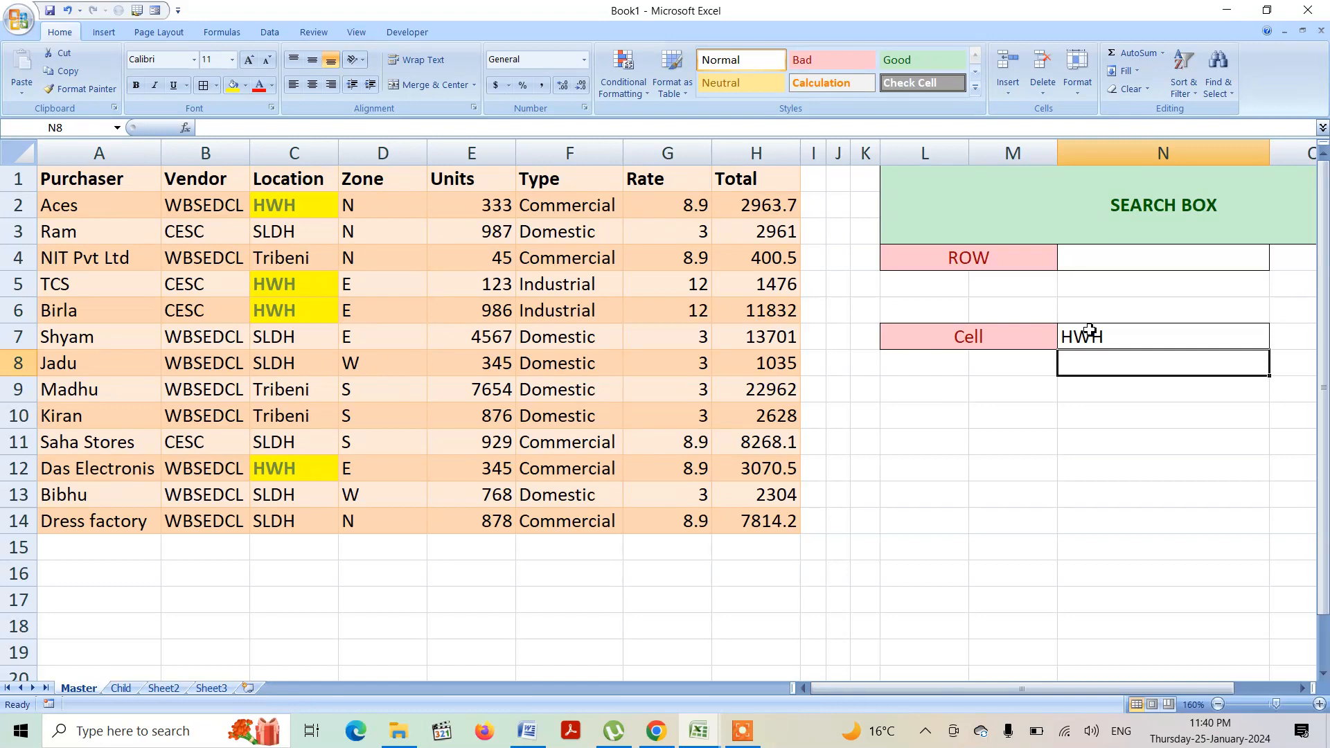
{"action": "left_click", "coordinate": [1097, 264]}
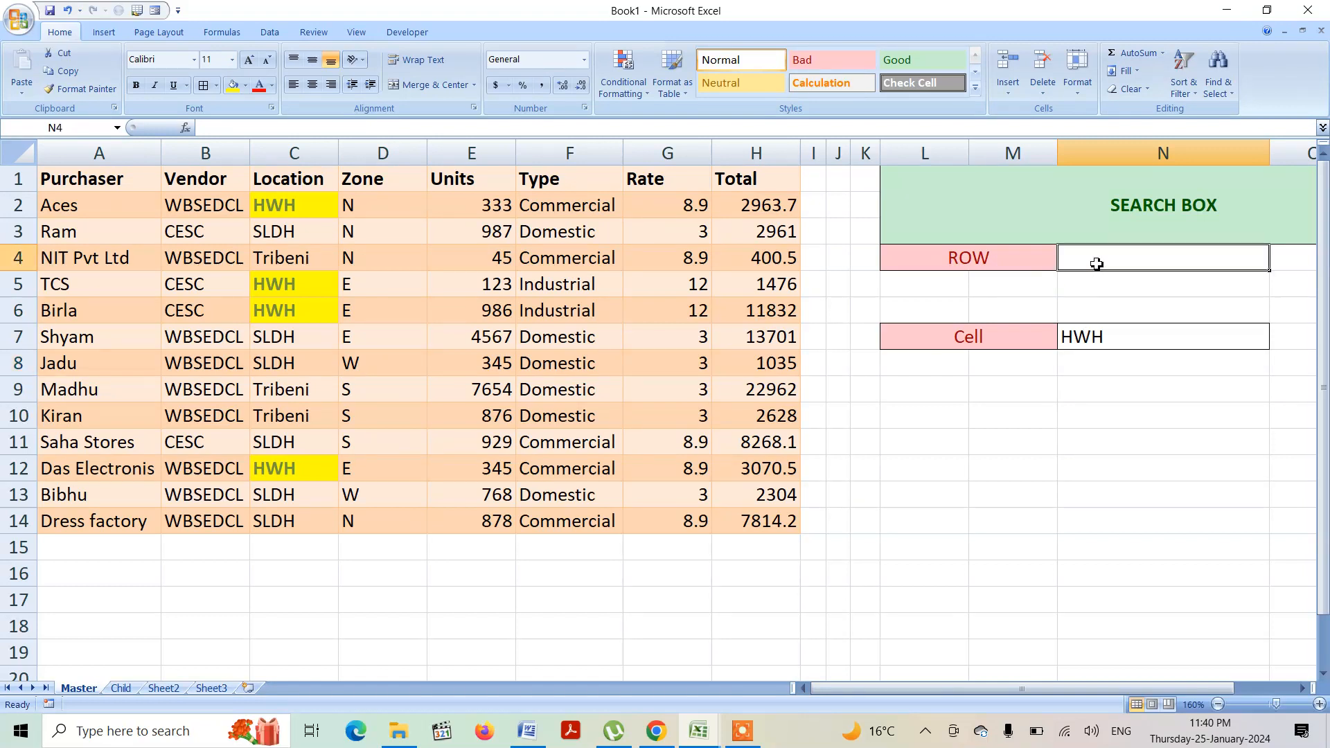
{"action": "left_click", "coordinate": [1093, 345]}
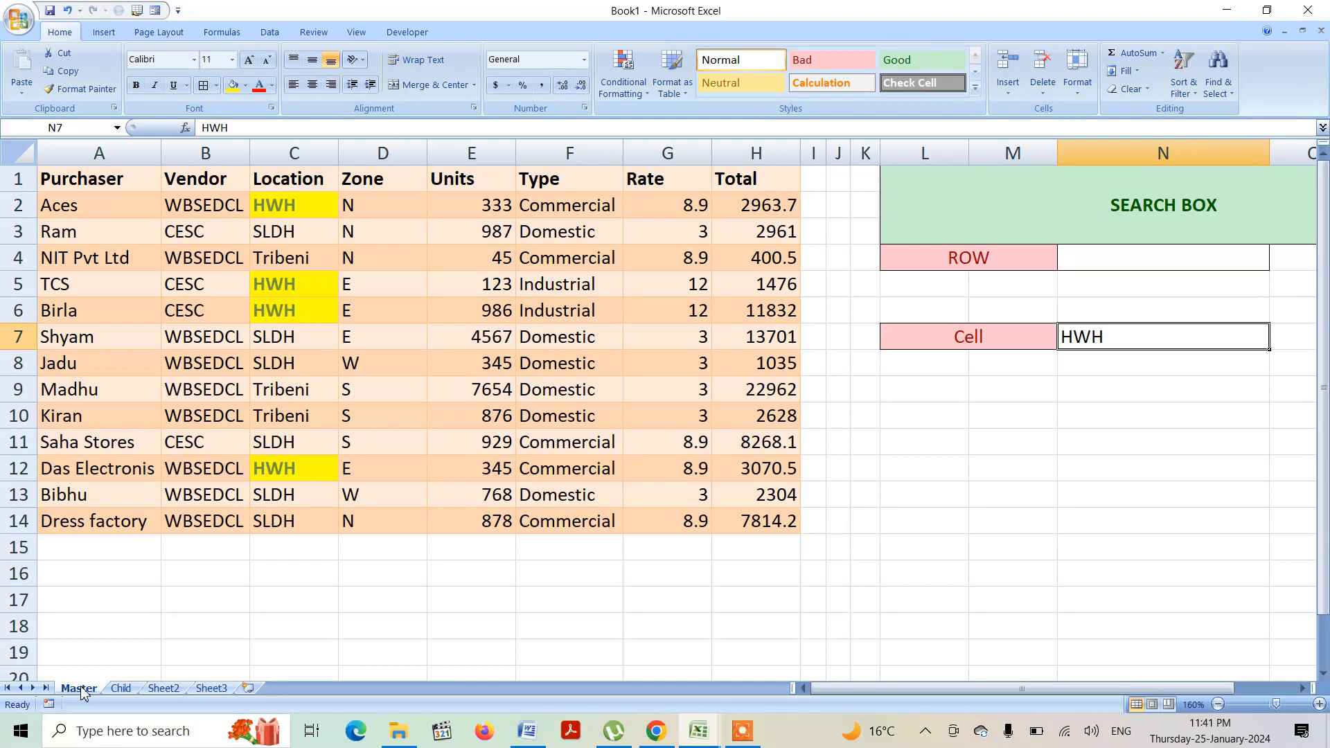
Switch to the Child sheet and clear the ROW search term in N4
{"action": "left_click", "coordinate": [122, 688]}
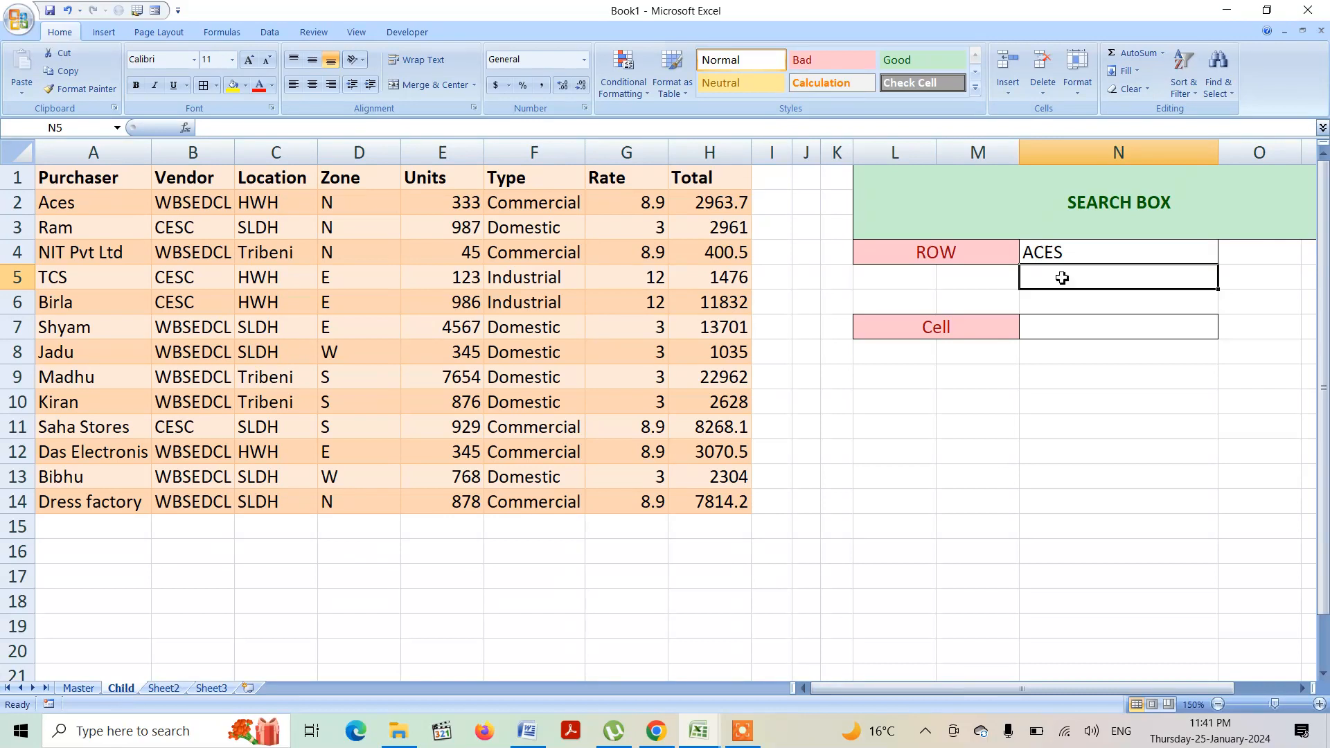
{"action": "left_click", "coordinate": [1060, 254]}
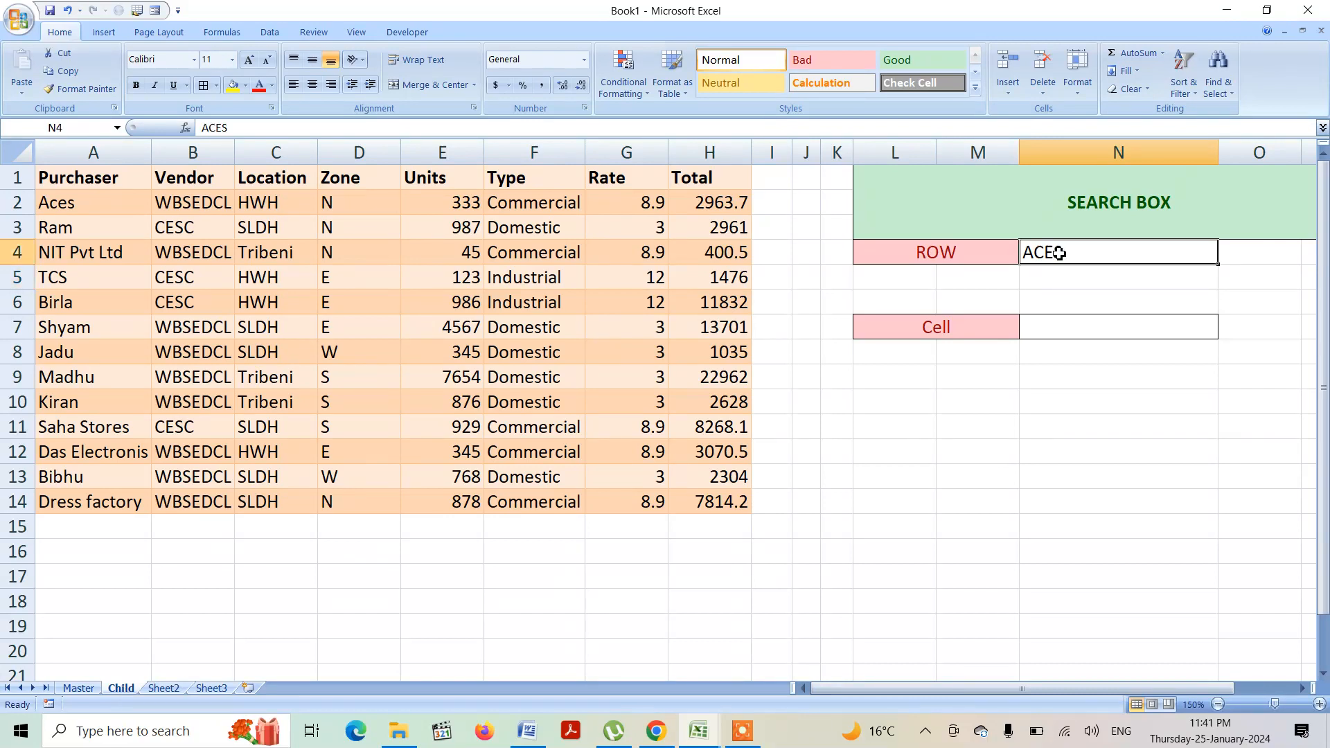
{"action": "key", "text": "Delete"}
Create a new conditional formatting rule for A2:H14 that uses a formula to determine which cells to format
{"action": "left_click_drag", "start_coordinate": [74, 209], "coordinate": [734, 501]}
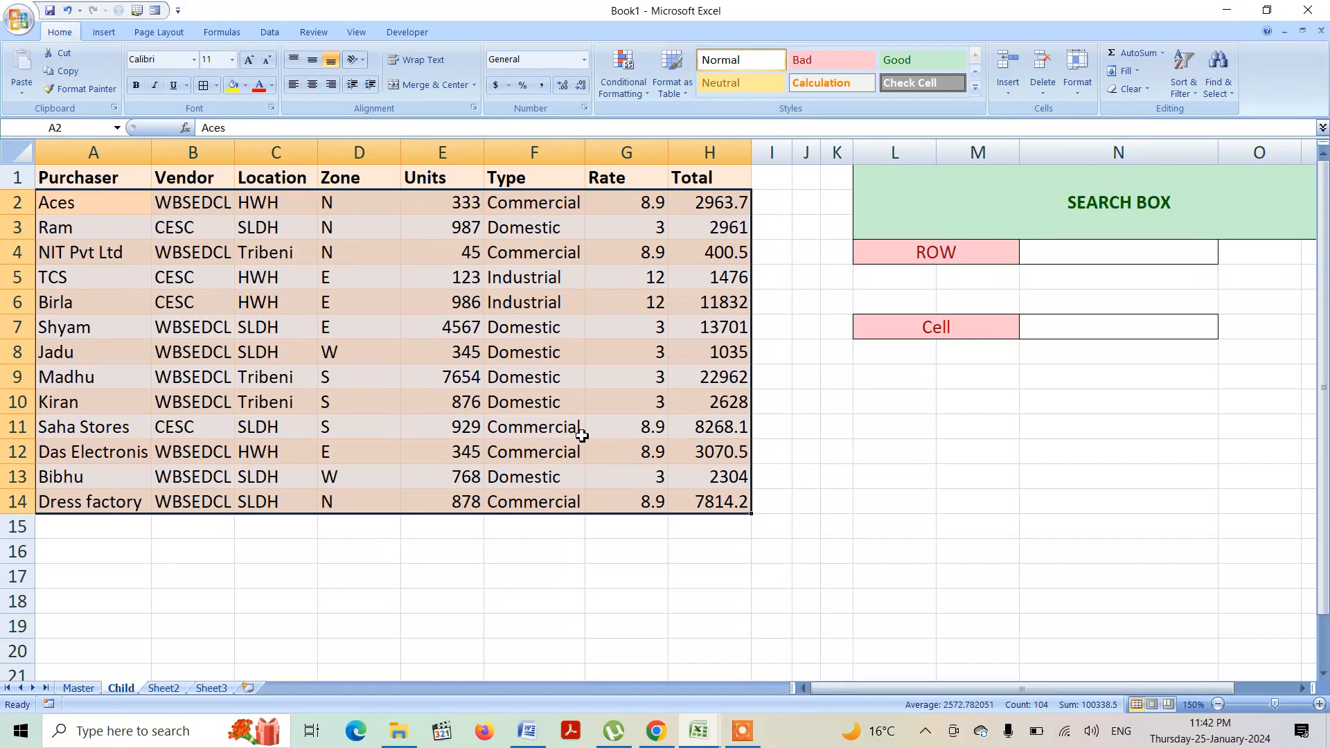
{"action": "left_click", "coordinate": [636, 88]}
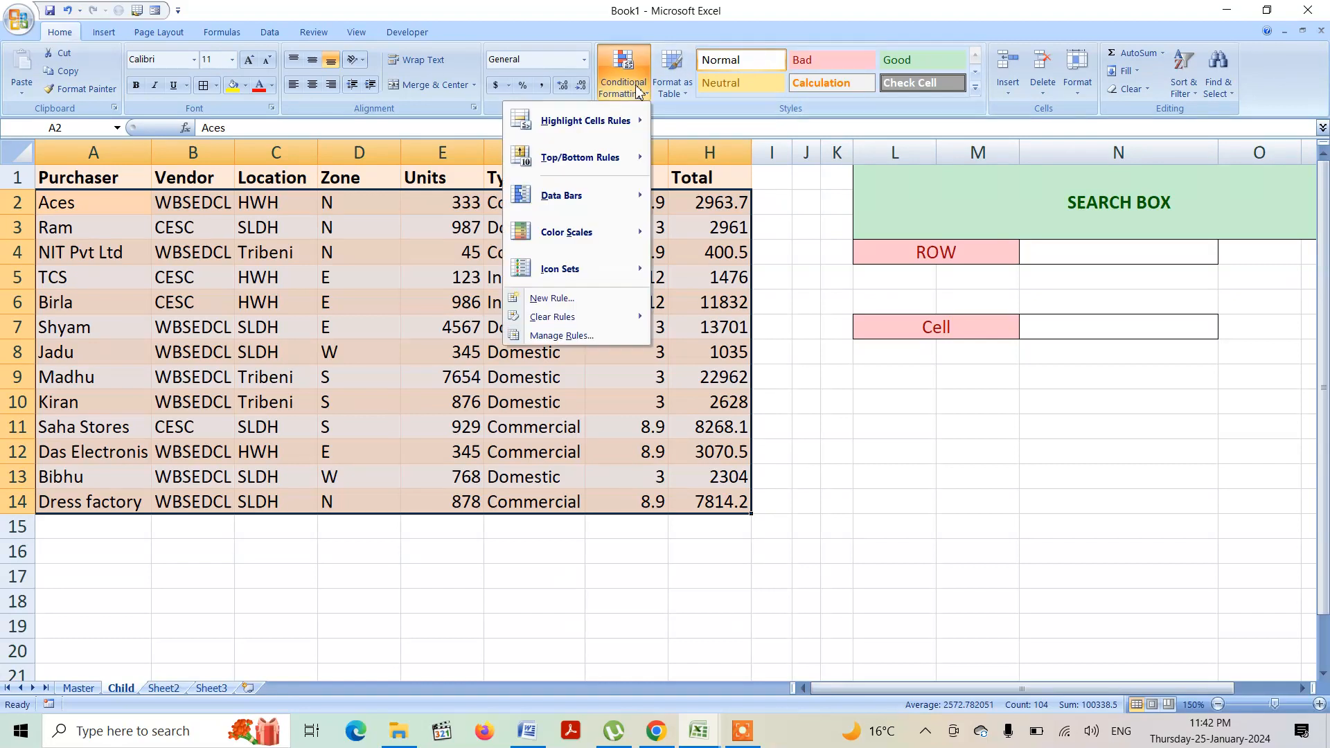
{"action": "left_click", "coordinate": [554, 298]}
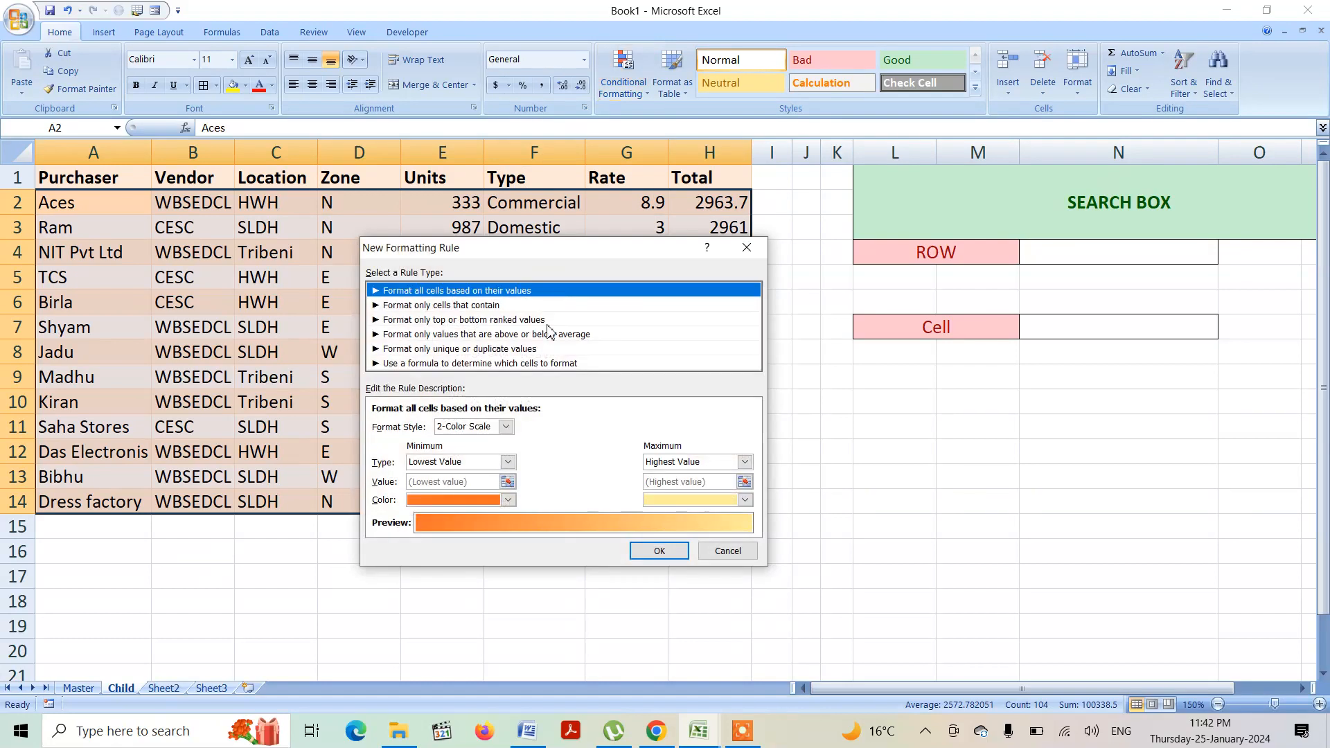
{"action": "left_click", "coordinate": [456, 365]}
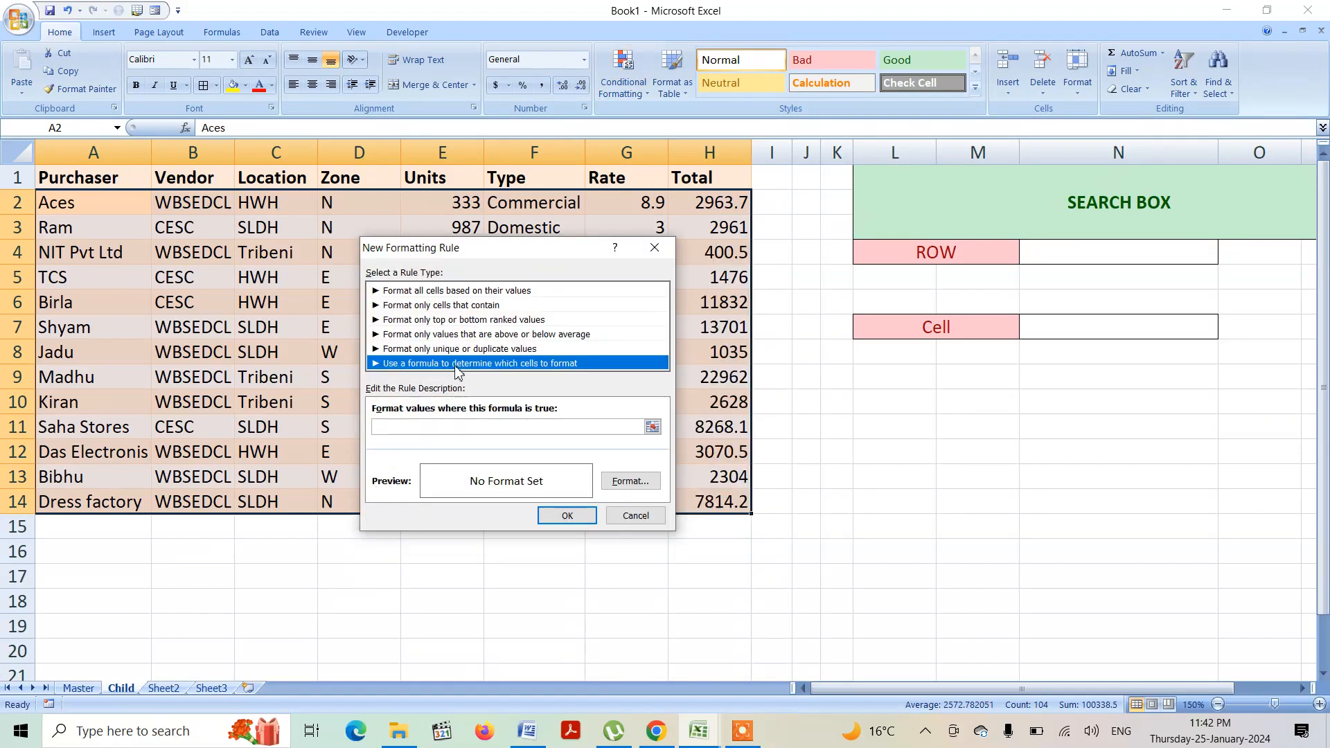
Set the rule formula to =$D2=$N$4, comparing each row's Zone with the ROW search cell
{"action": "left_click", "coordinate": [390, 429]}
{"action": "type", "text": "="}
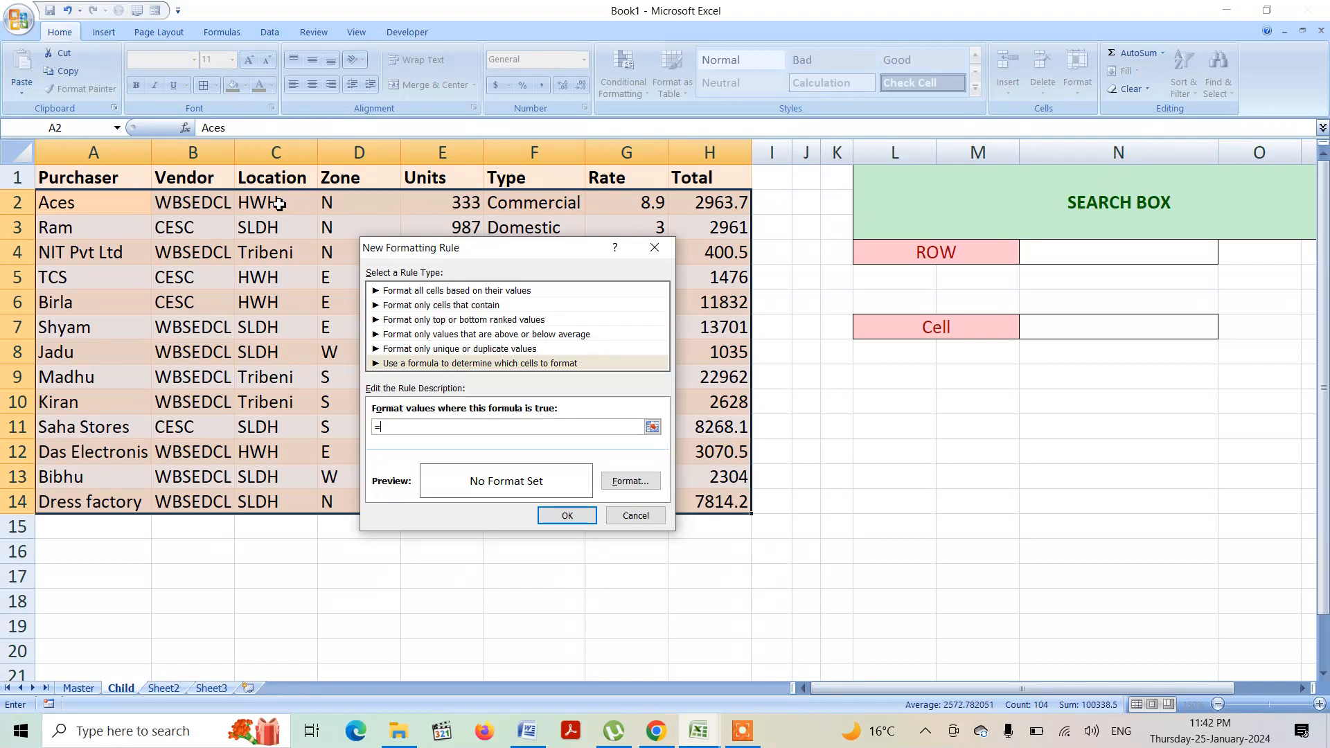
{"action": "left_click", "coordinate": [345, 205]}
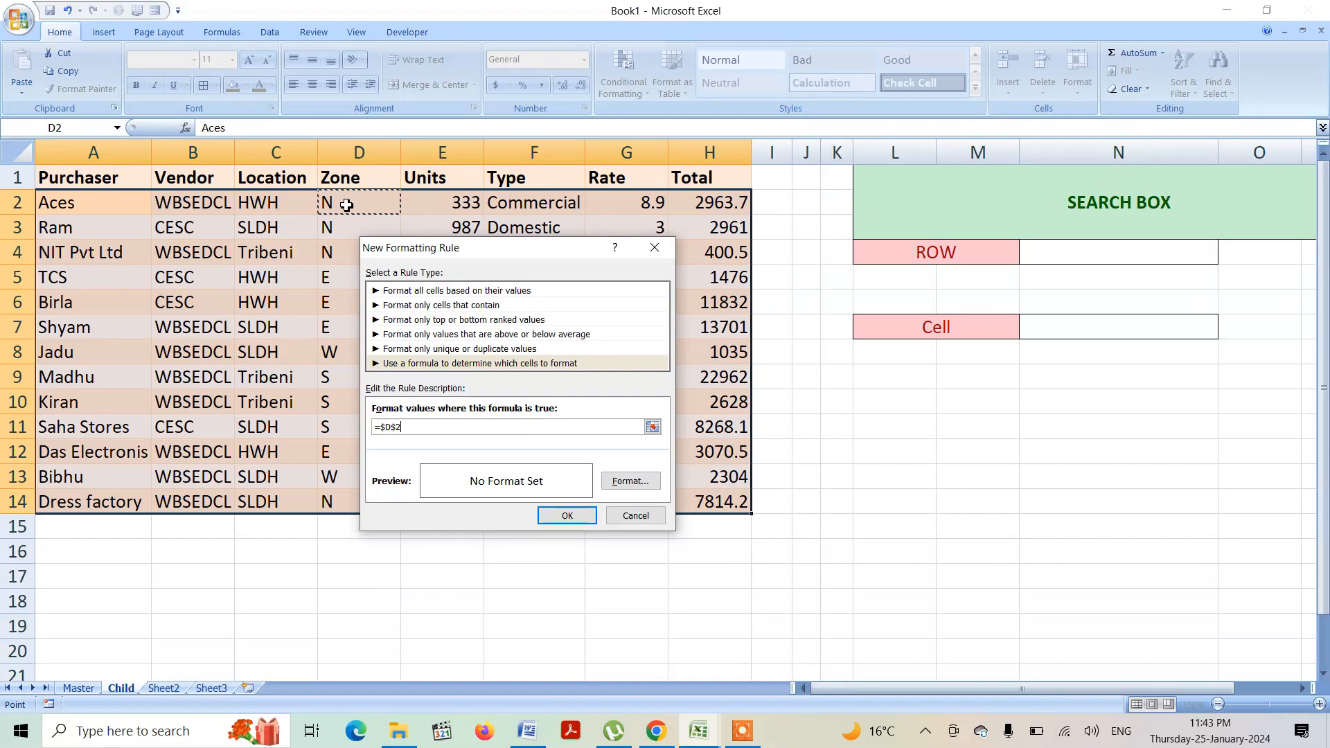
{"action": "key", "text": "F4"}
{"action": "key", "text": "F4"}
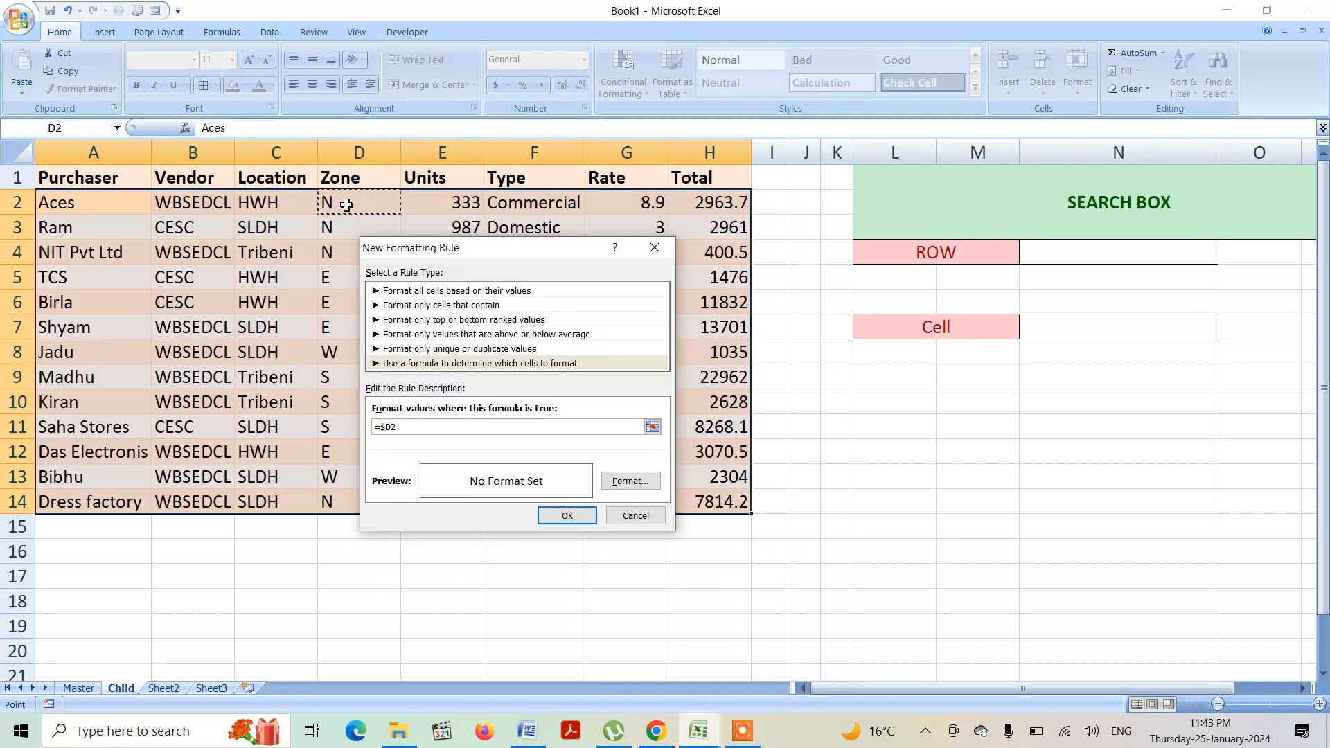
{"action": "type", "text": "="}
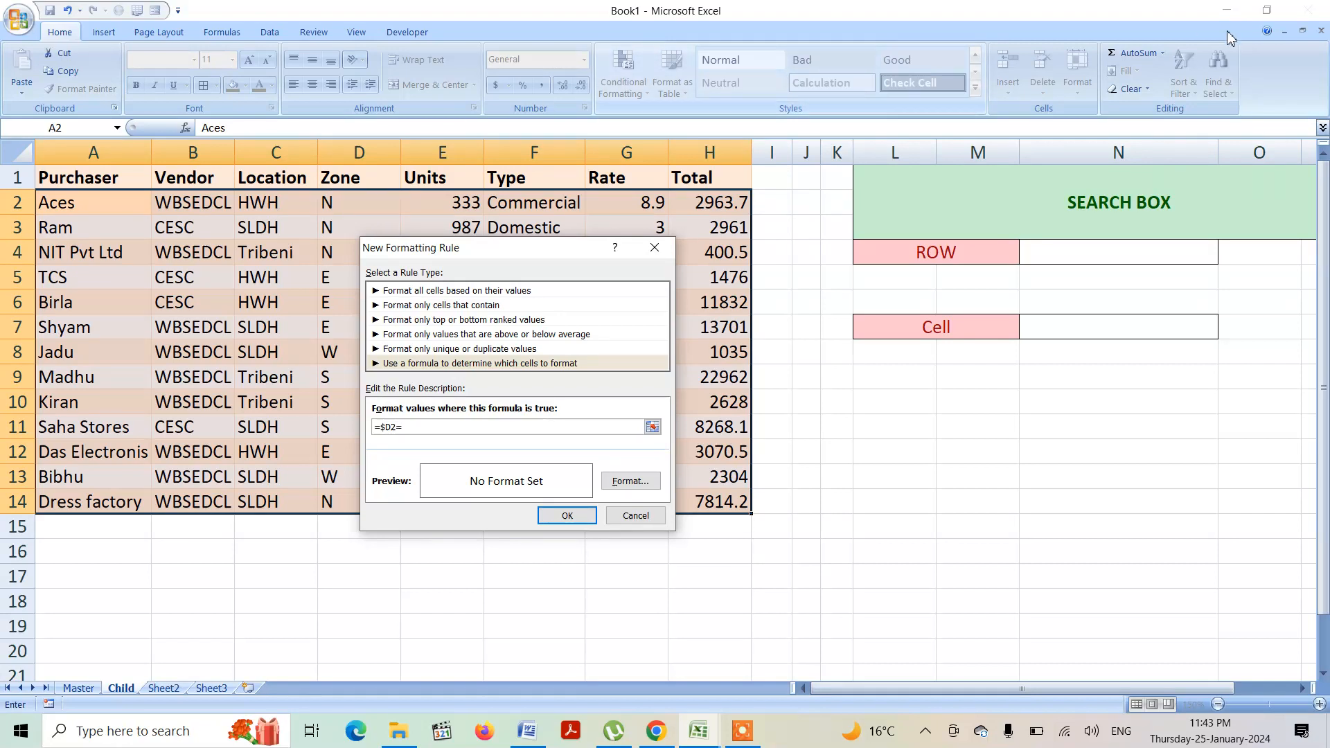
{"action": "left_click", "coordinate": [1094, 253]}
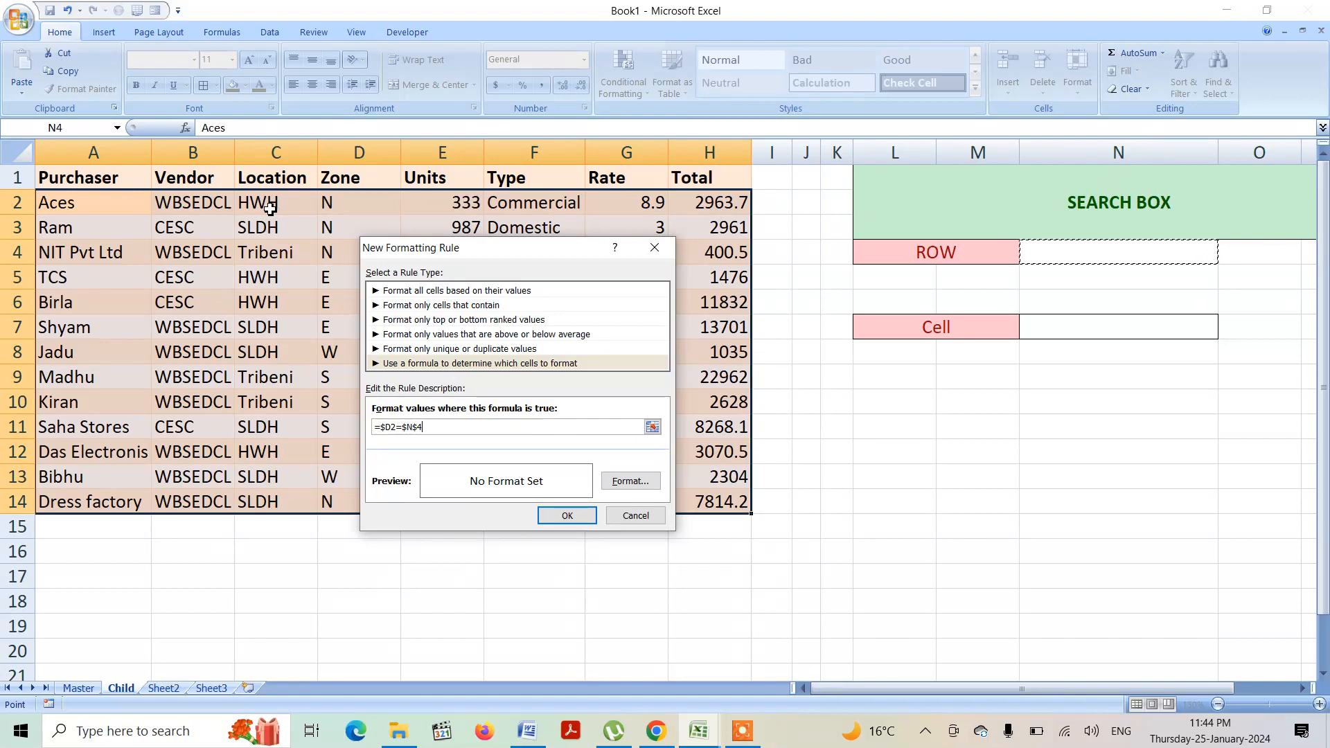
Give the Zone rule a light orange fill and blue italic text, and save the rule
{"action": "left_click", "coordinate": [654, 485]}
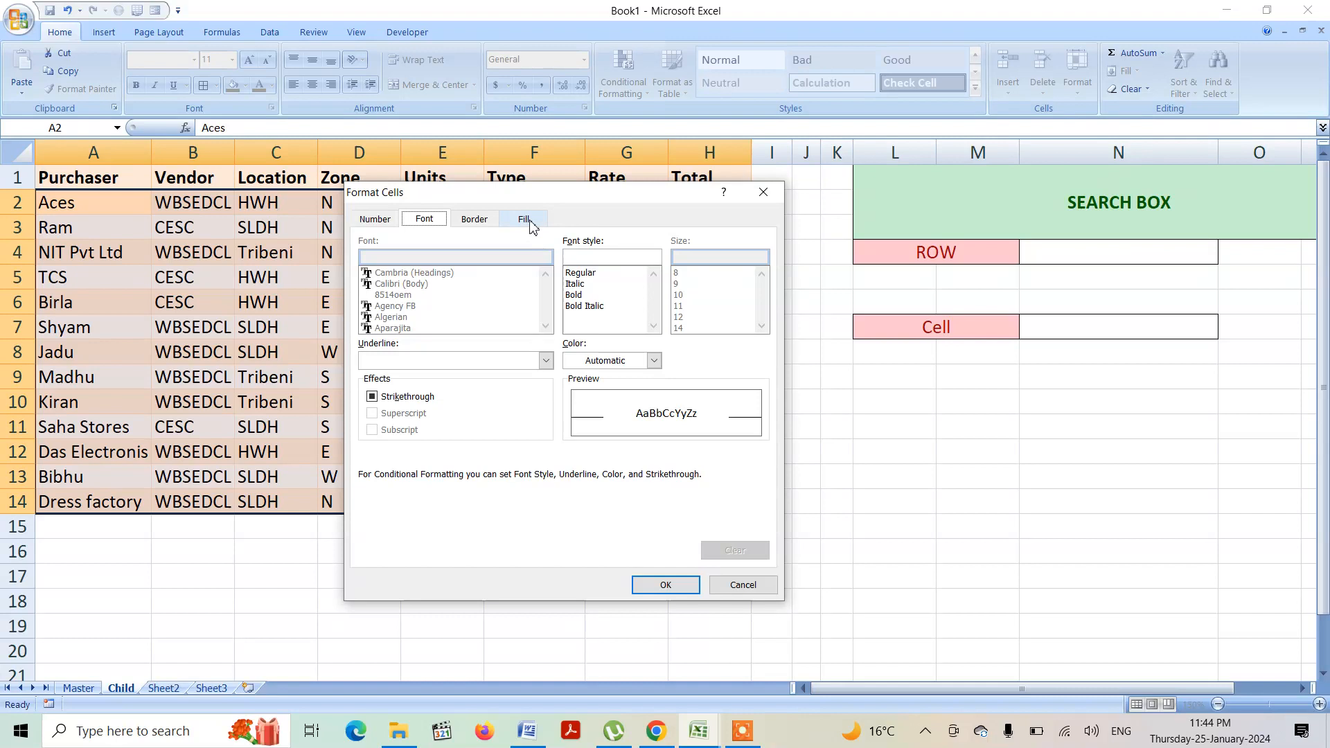
{"action": "left_click", "coordinate": [526, 220]}
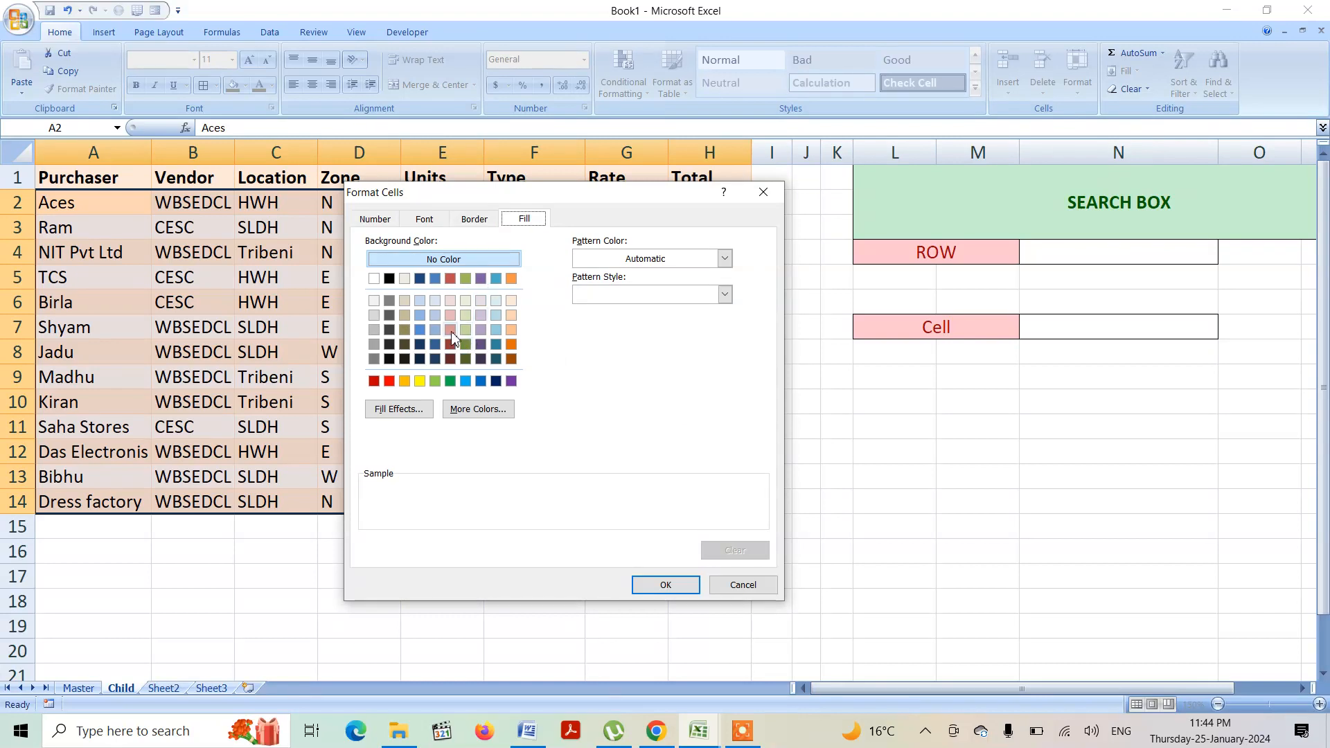
{"action": "left_click", "coordinate": [515, 332]}
{"action": "left_click", "coordinate": [427, 219]}
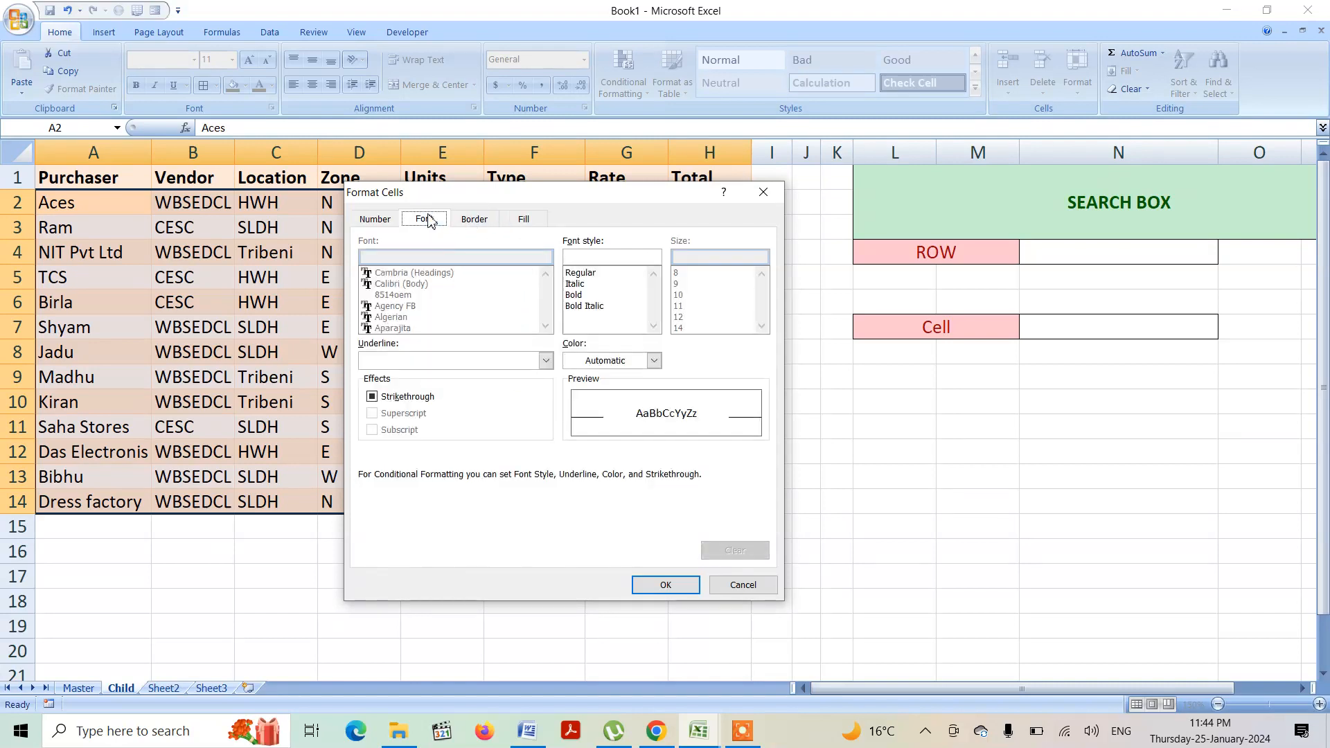
{"action": "left_click", "coordinate": [576, 284]}
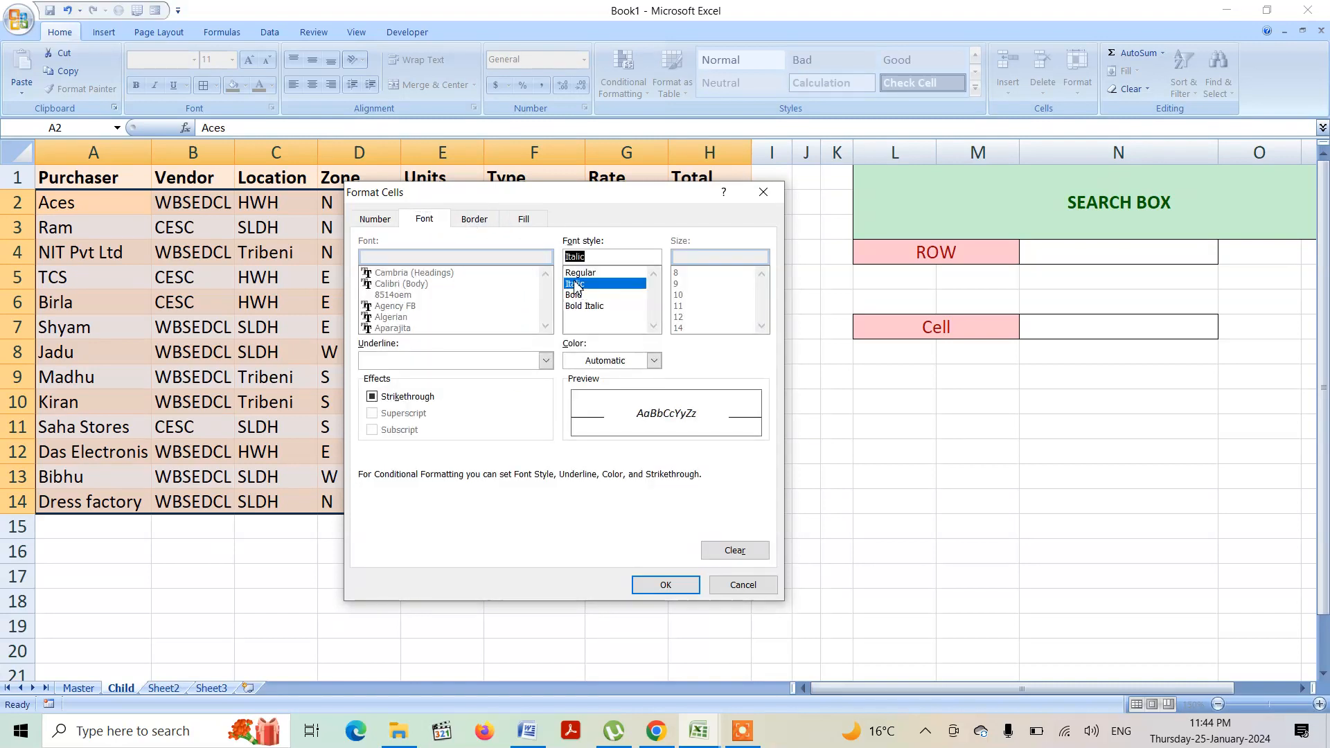
{"action": "left_click", "coordinate": [654, 360]}
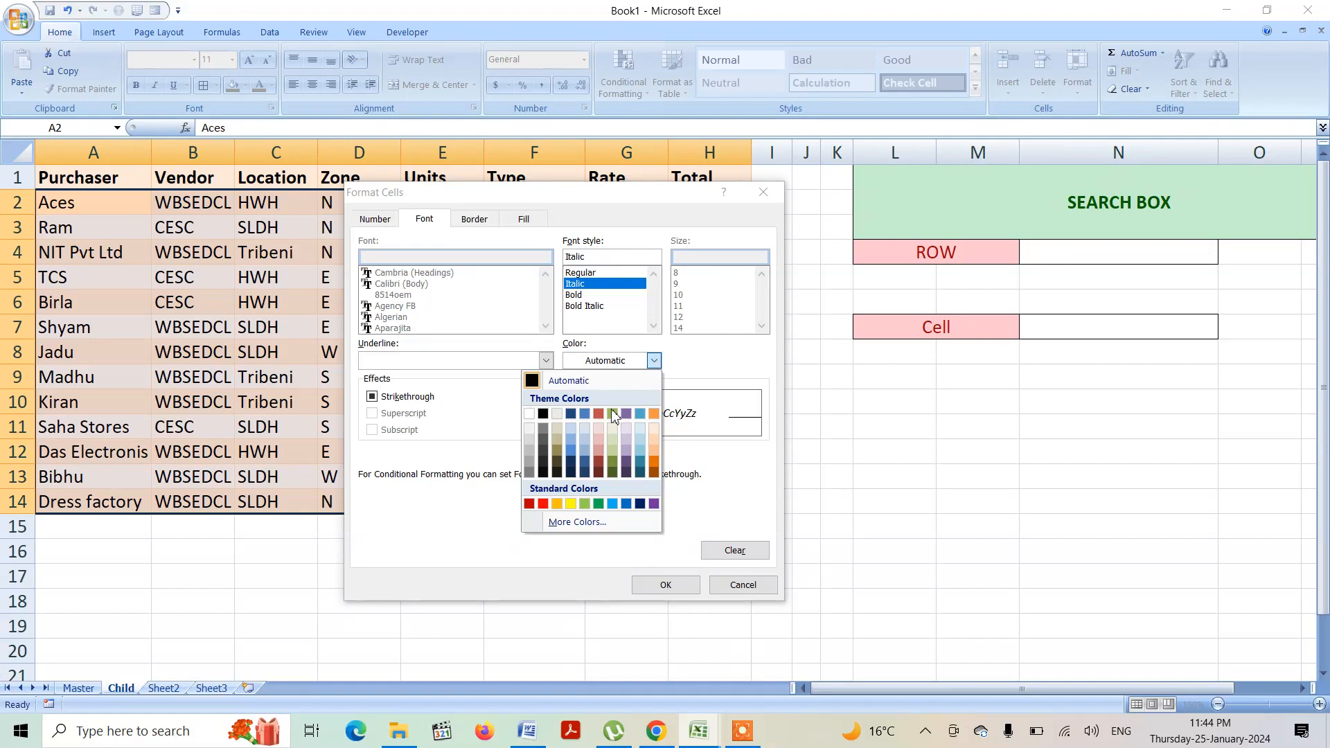
{"action": "left_click", "coordinate": [571, 451]}
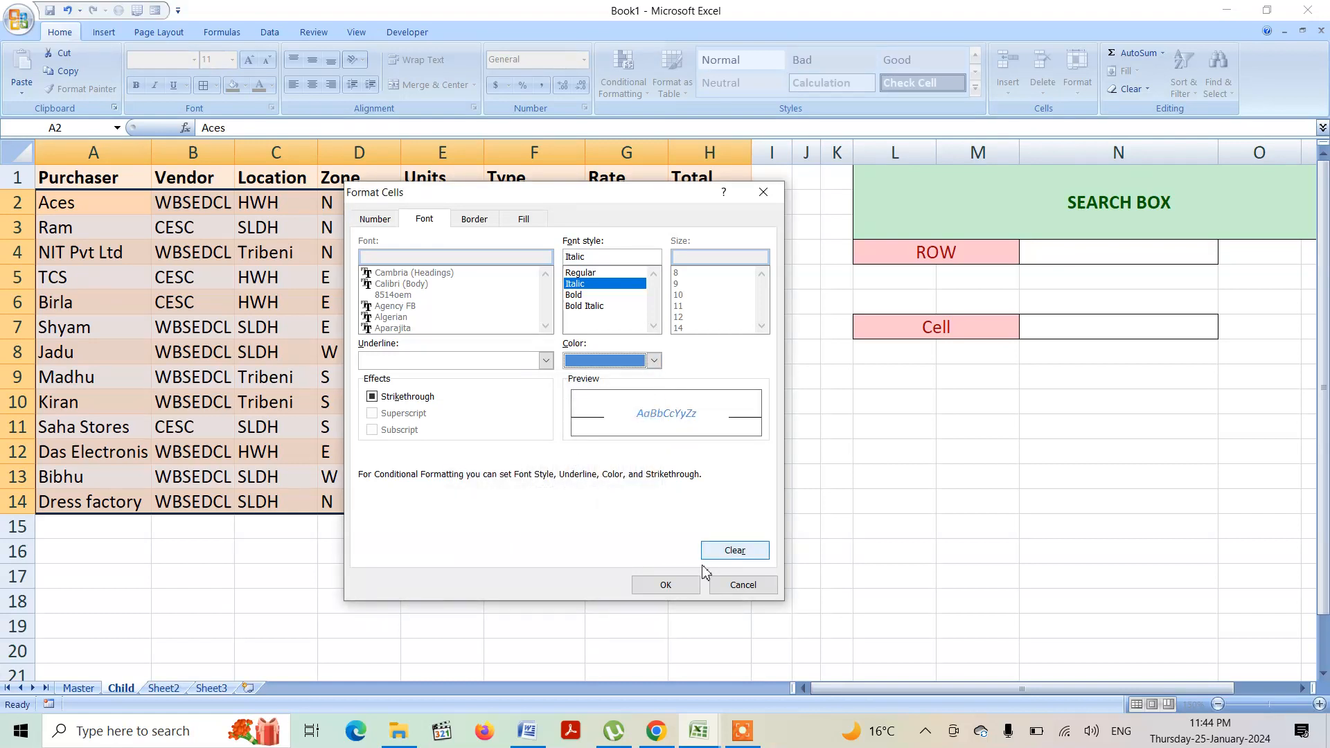
{"action": "left_click", "coordinate": [666, 587]}
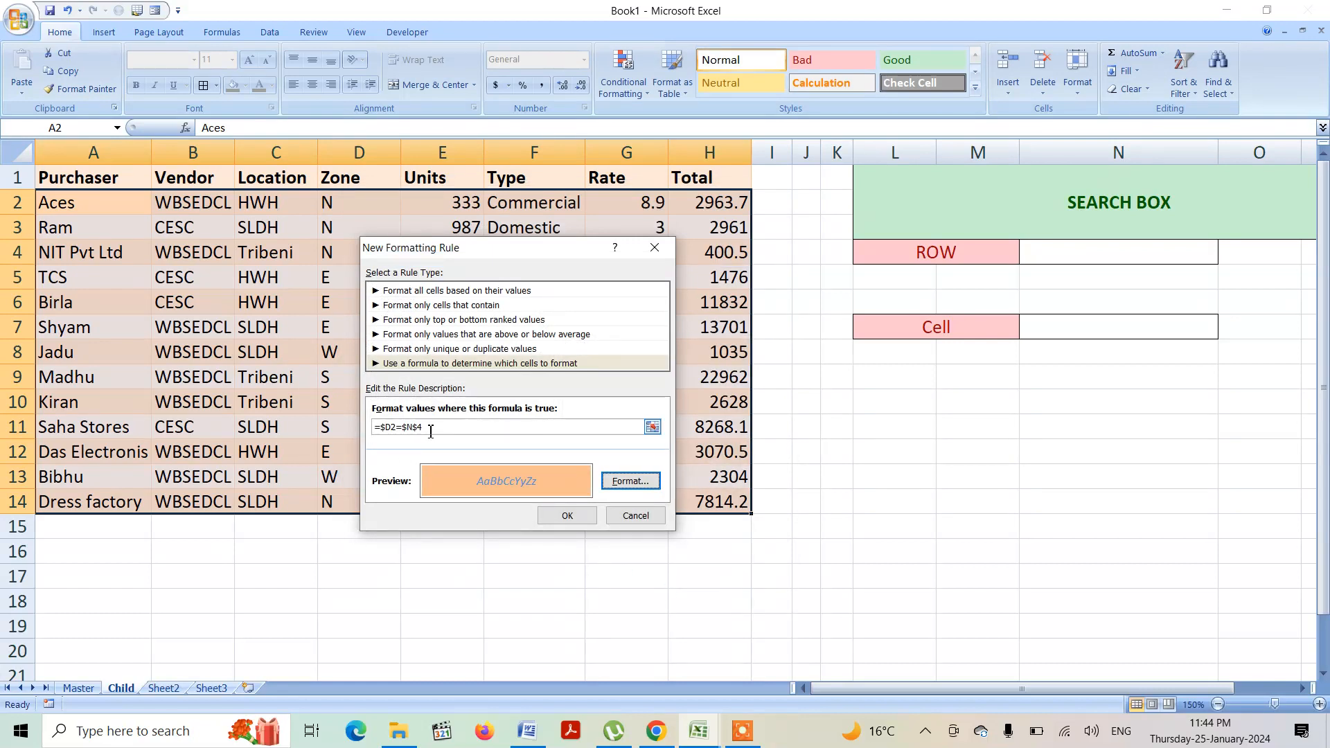
{"action": "left_click", "coordinate": [568, 516]}
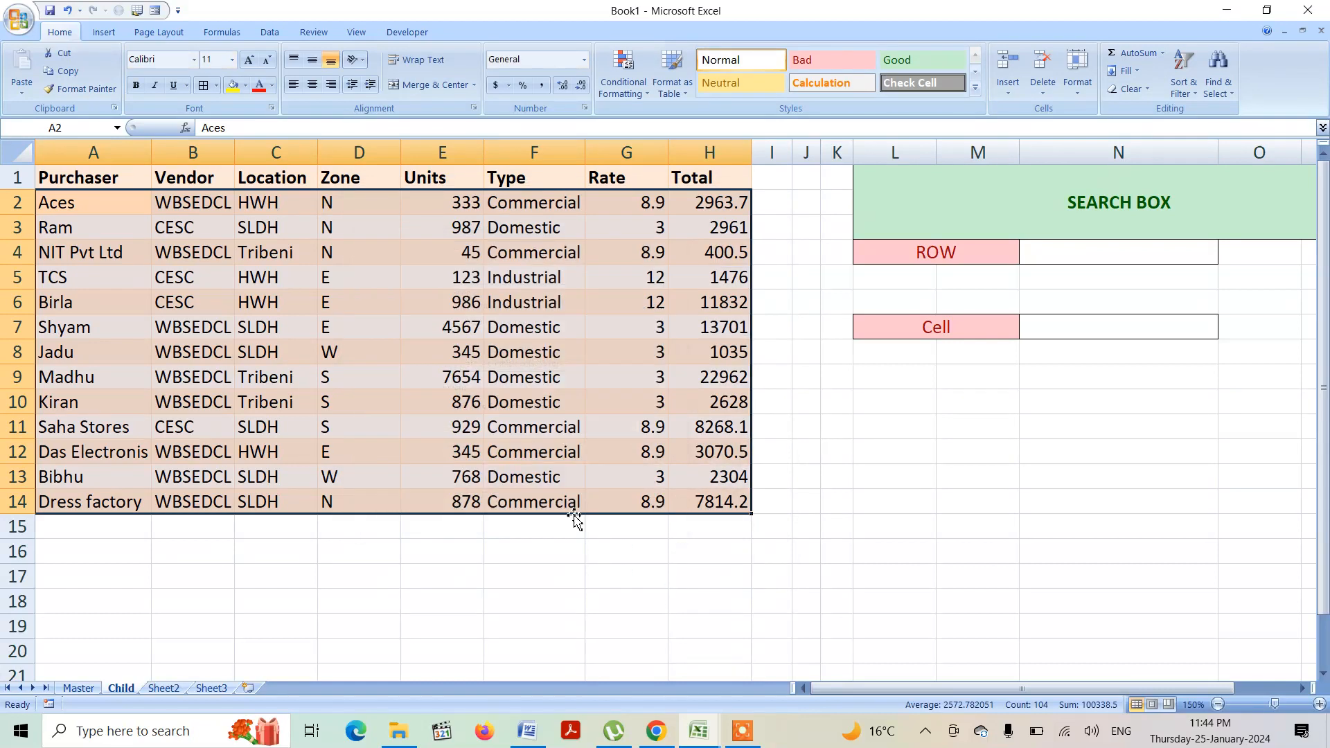
Test the Zone rule by entering S as the ROW search term in N4, and clear the cell again
{"action": "double_click", "coordinate": [1075, 258]}
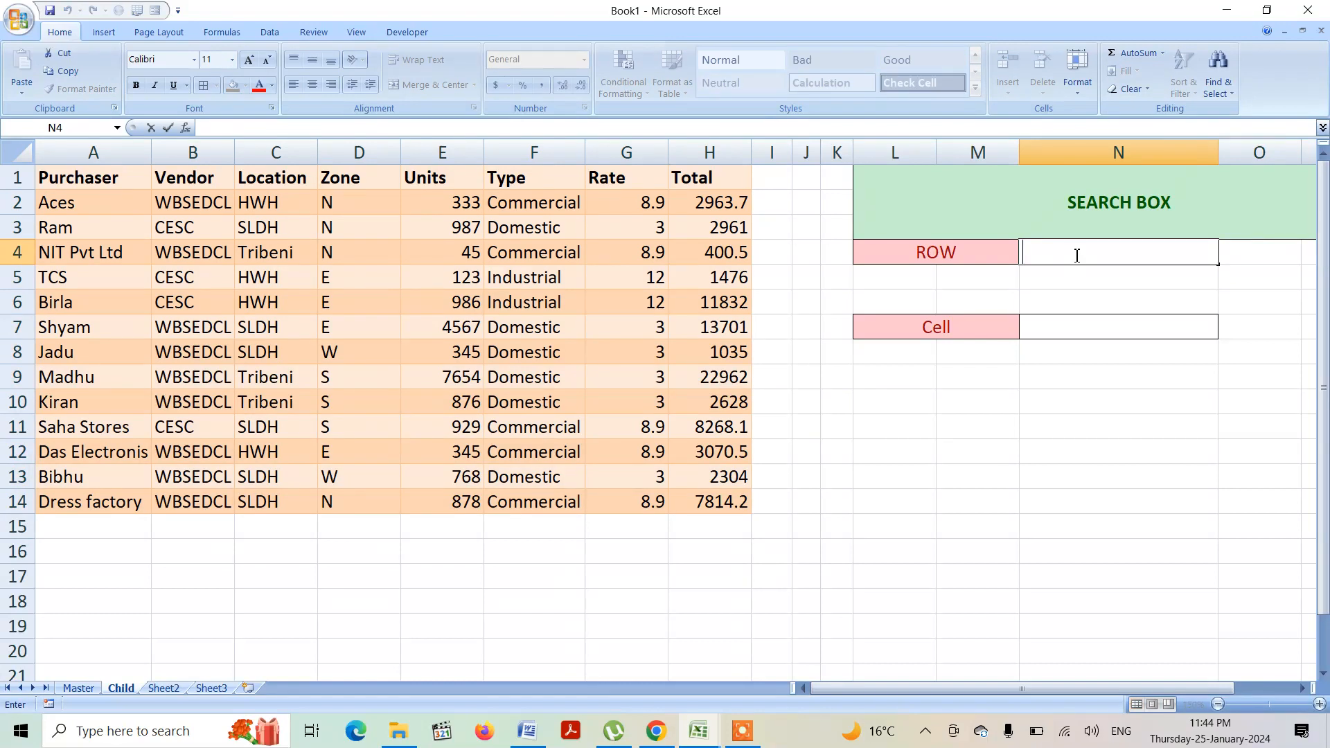
{"action": "type", "text": "S"}
{"action": "key", "text": "Return"}
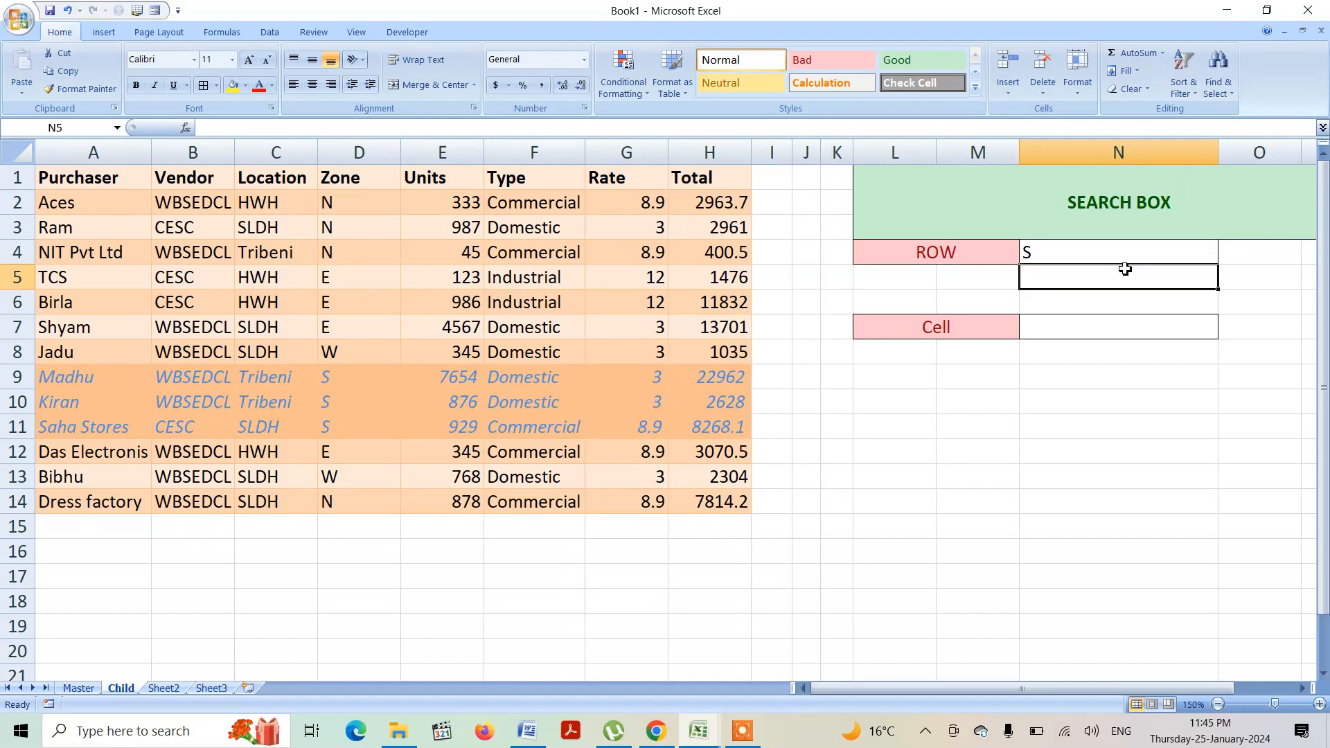
{"action": "left_click", "coordinate": [1075, 248]}
{"action": "key", "text": "Delete"}
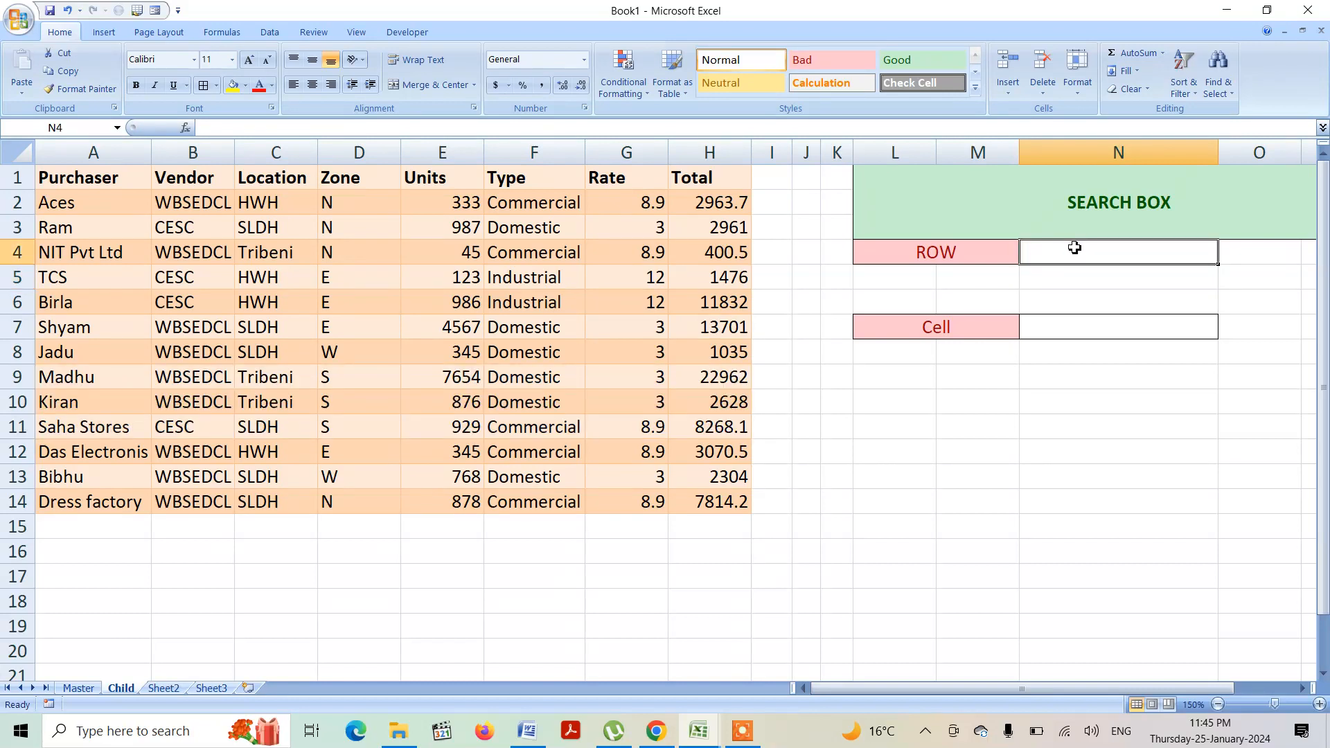
Create a second conditional formatting rule for A2:H14 that uses a formula to determine which cells to format
{"action": "left_click", "coordinate": [1038, 278]}
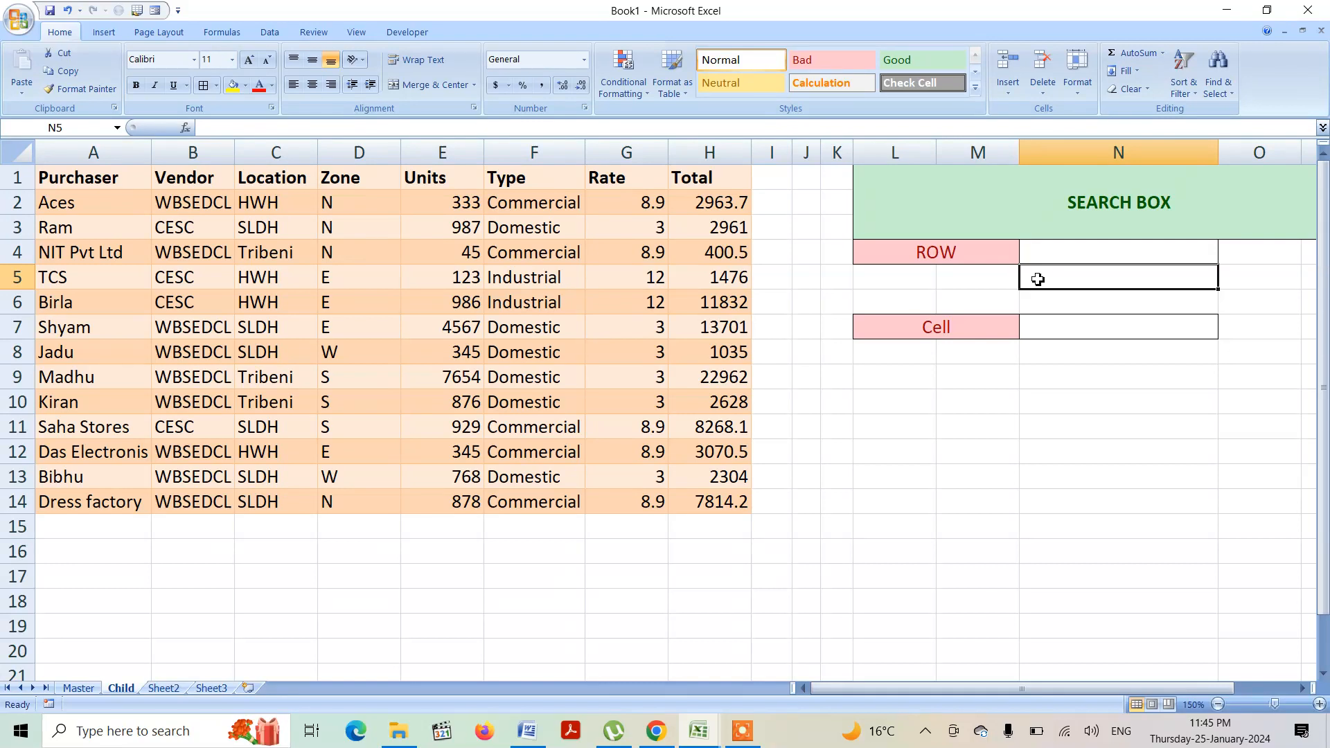
{"action": "left_click_drag", "start_coordinate": [61, 203], "coordinate": [693, 509]}
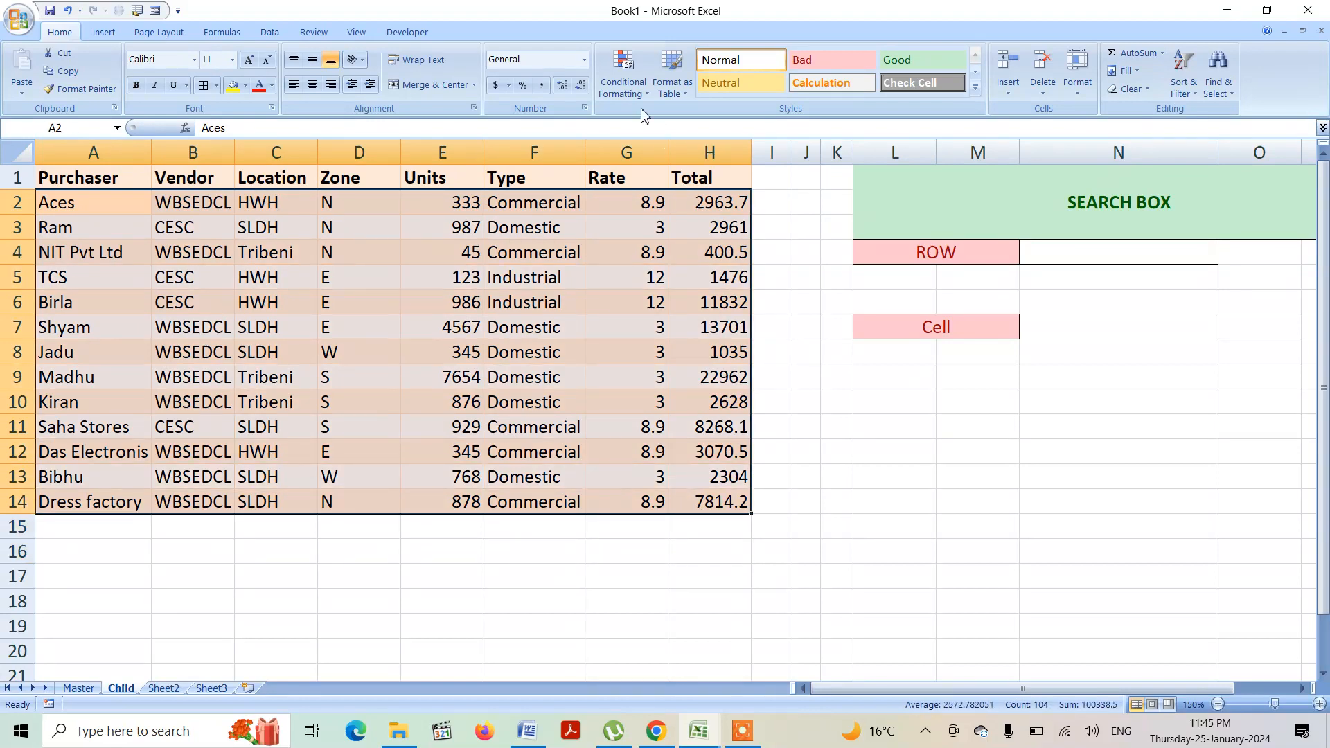
{"action": "left_click", "coordinate": [622, 73]}
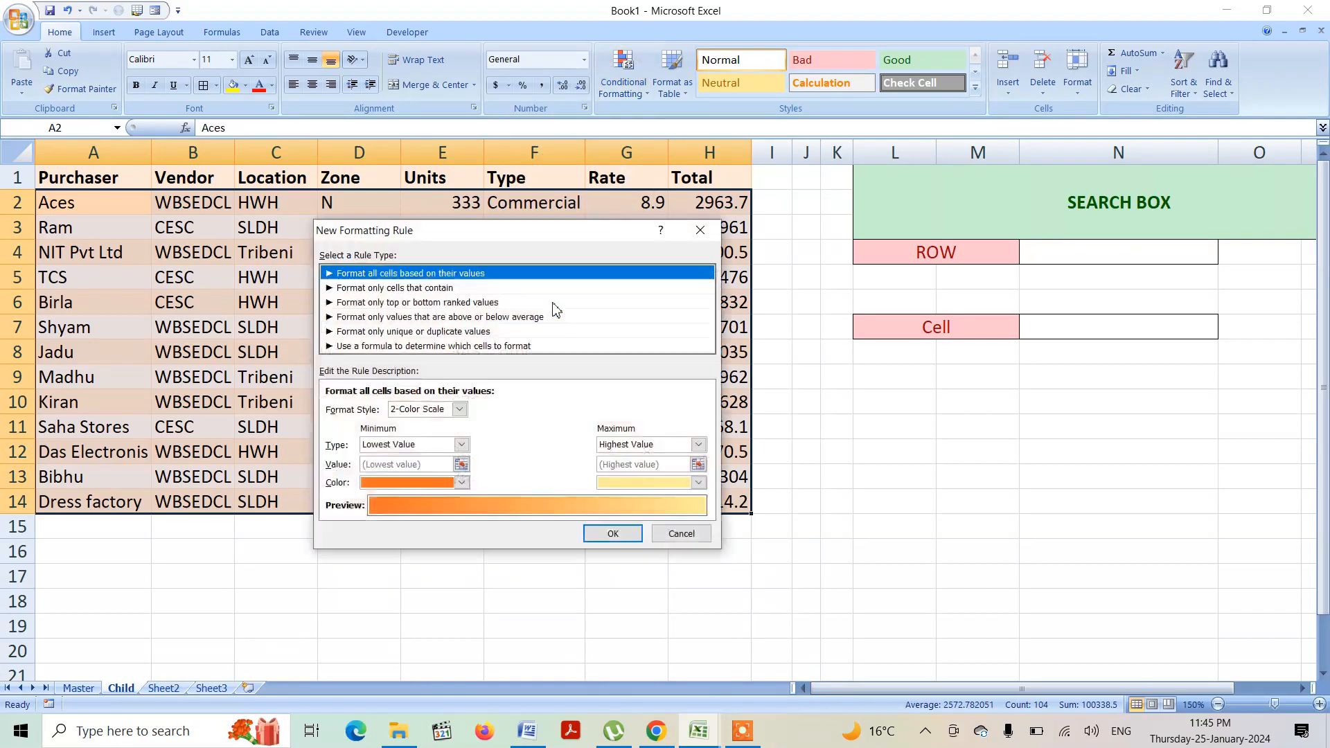
{"action": "left_click", "coordinate": [409, 346]}
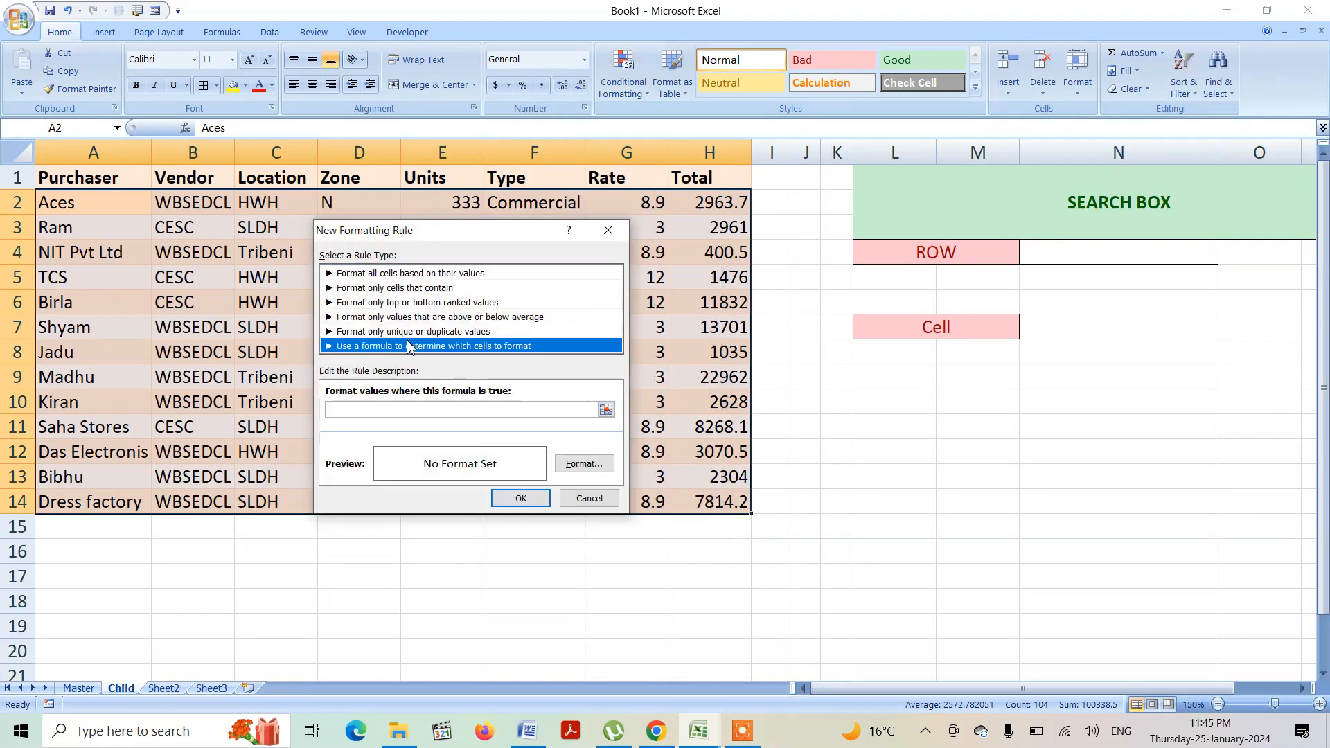
Set the rule formula to =$A2=$N$5, comparing each row's Purchaser with cell N5
{"action": "left_click", "coordinate": [342, 408]}
{"action": "type", "text": "="}
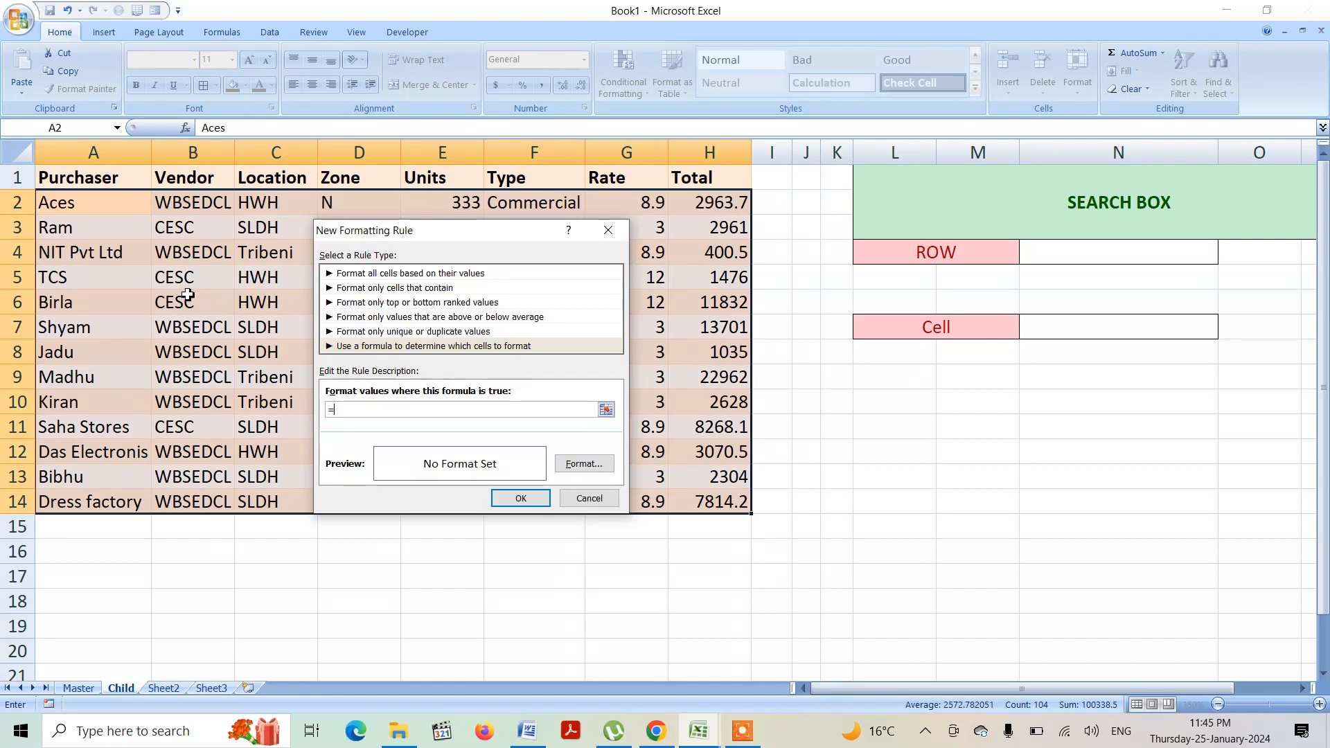
{"action": "left_click", "coordinate": [74, 203]}
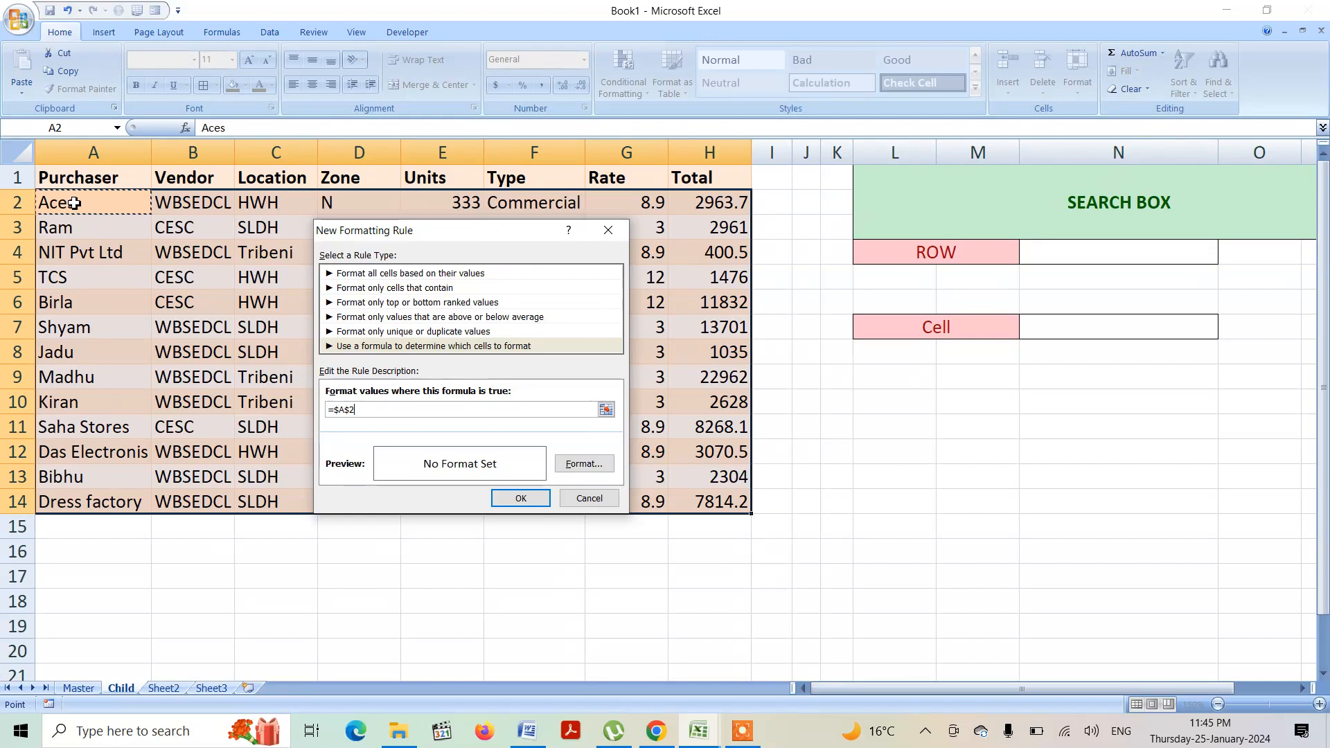
{"action": "key", "text": "F4"}
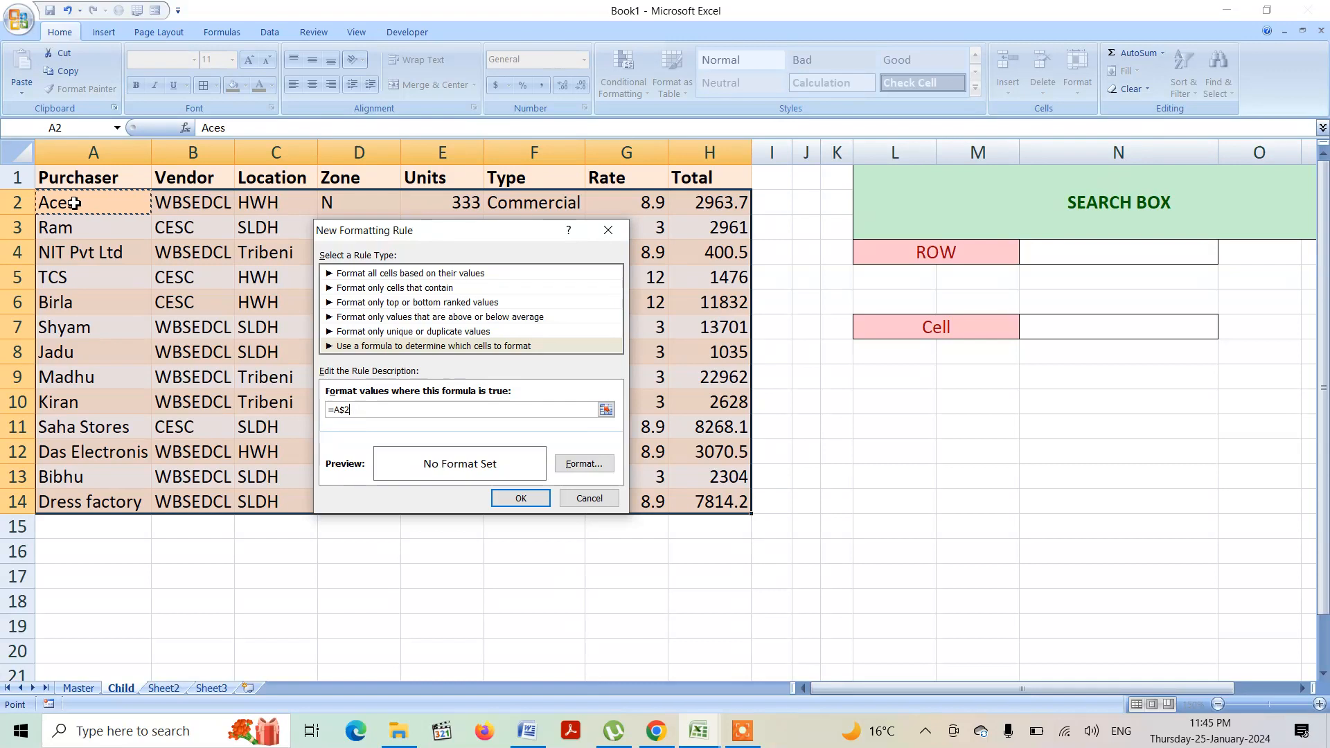
{"action": "key", "text": "F4"}
{"action": "type", "text": "="}
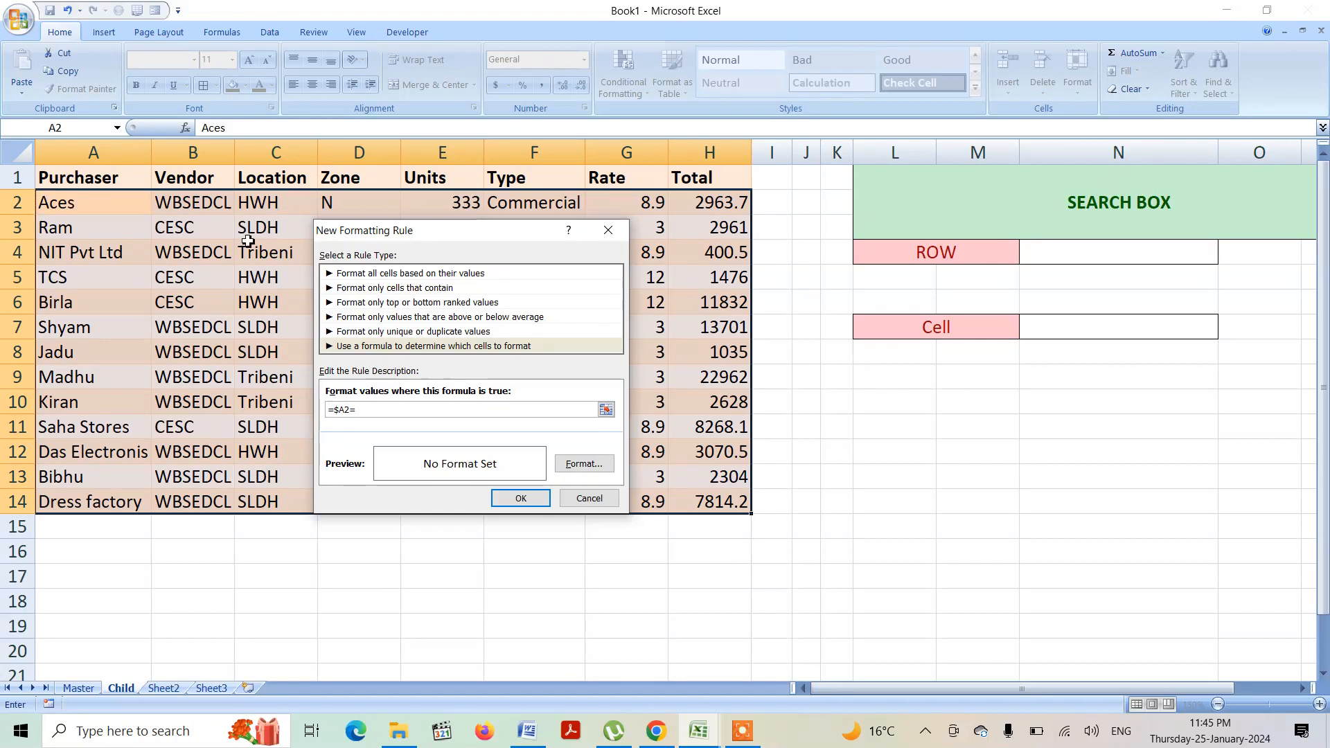
{"action": "left_click", "coordinate": [1062, 282]}
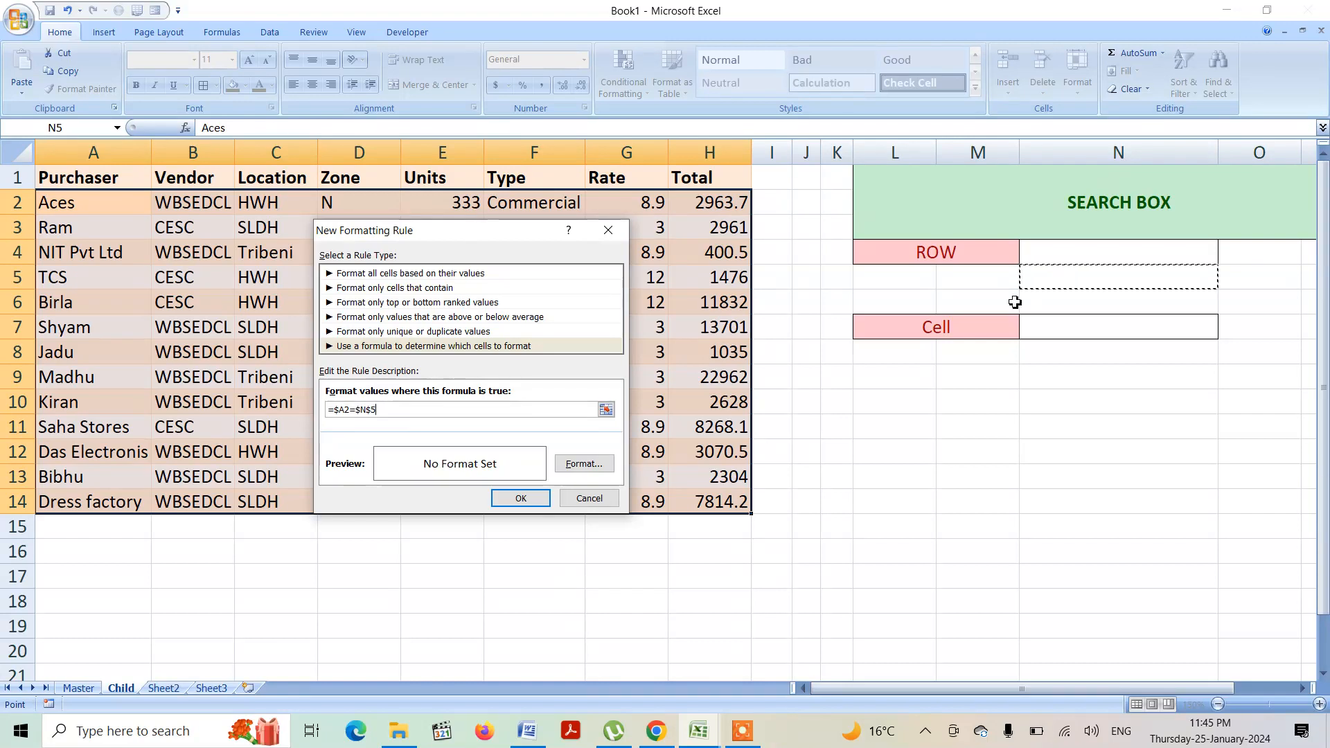
Give the Purchaser rule a standard orange fill and bold italic green text, and save the rule
{"action": "left_click", "coordinate": [594, 465]}
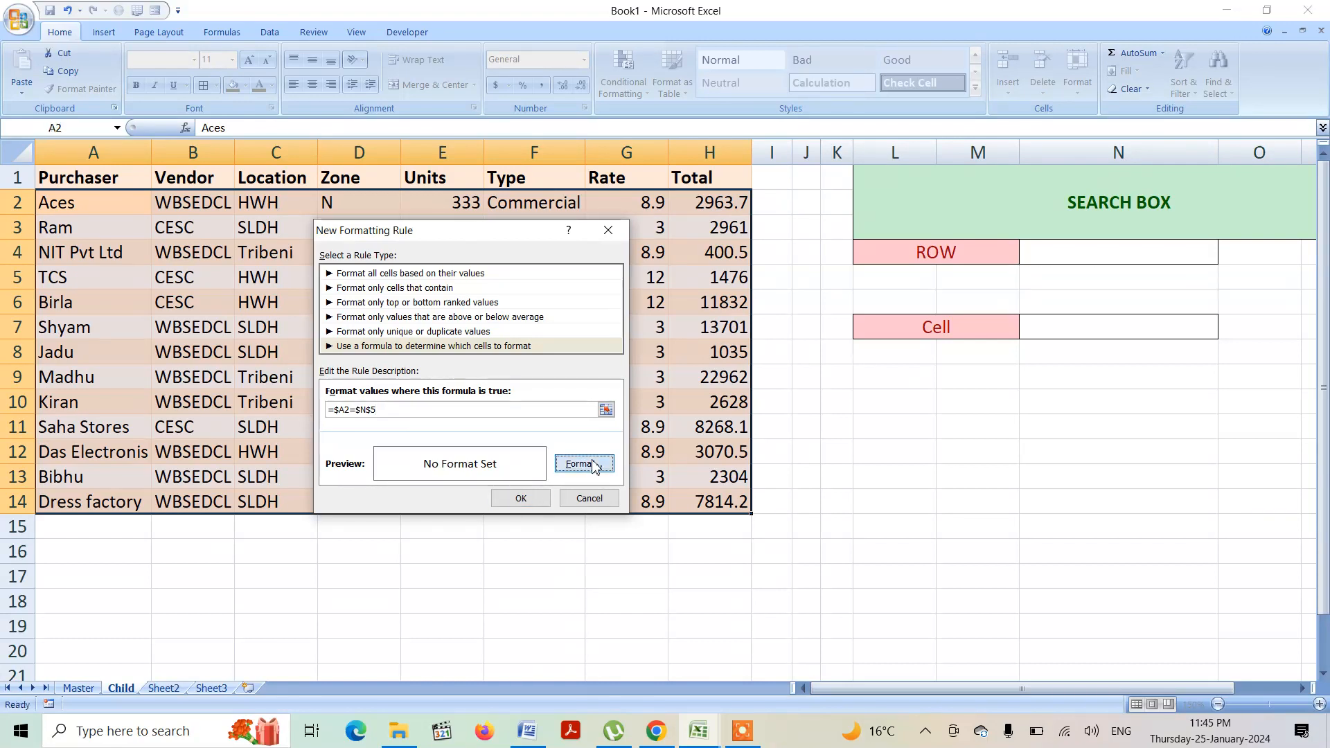
{"action": "left_click", "coordinate": [481, 201]}
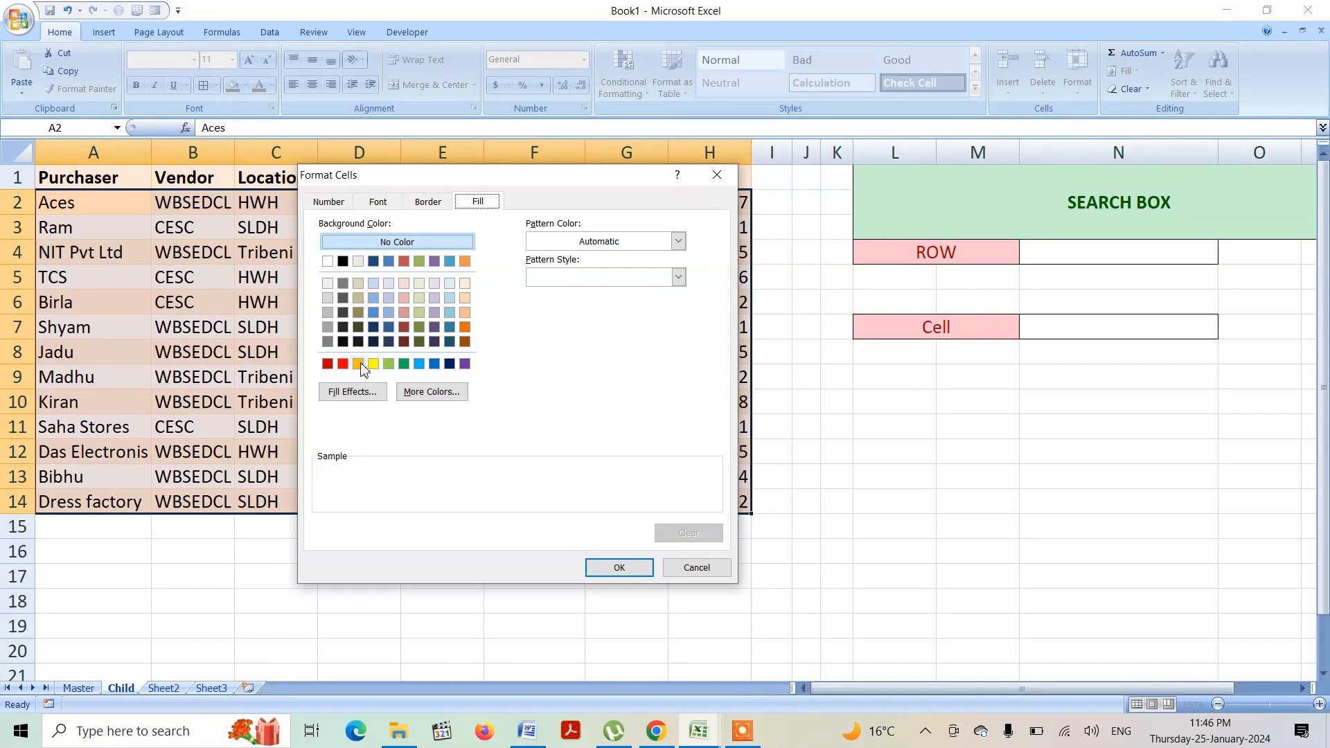
{"action": "left_click", "coordinate": [359, 365]}
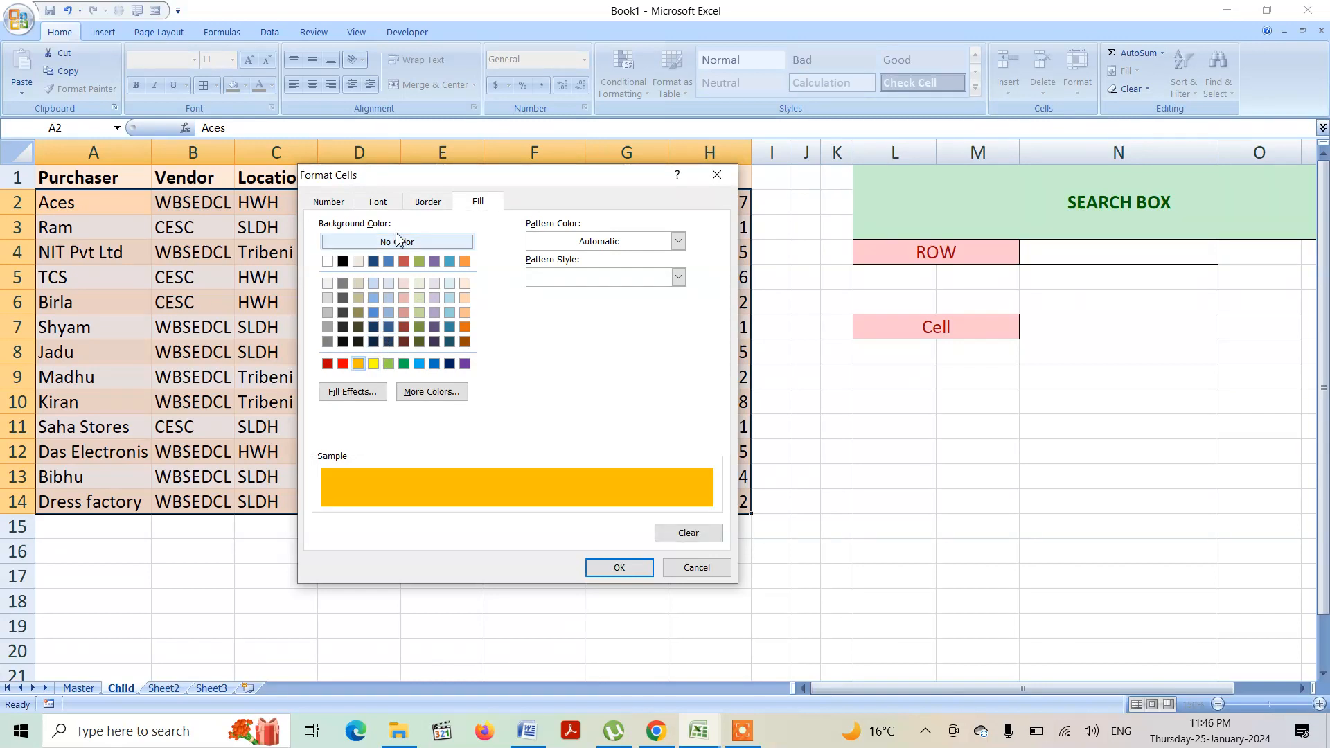
{"action": "left_click", "coordinate": [380, 203]}
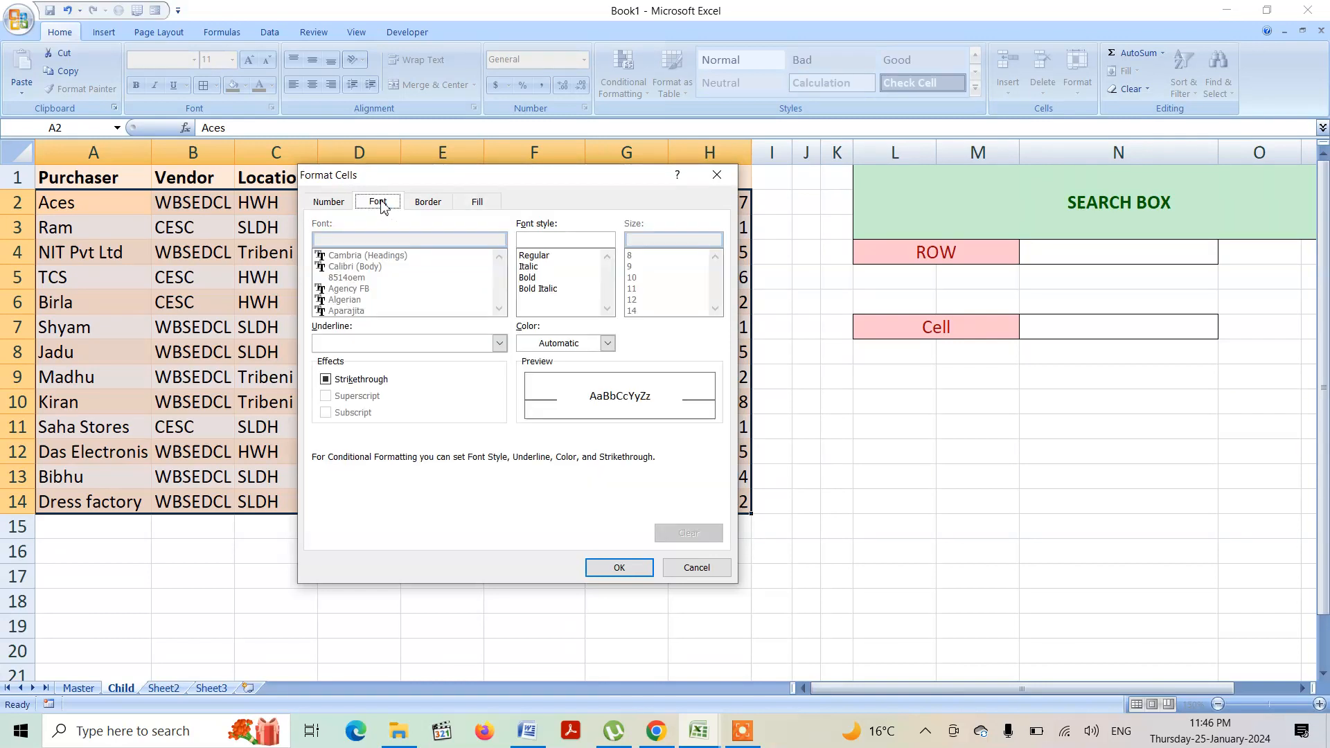
{"action": "left_click", "coordinate": [535, 289]}
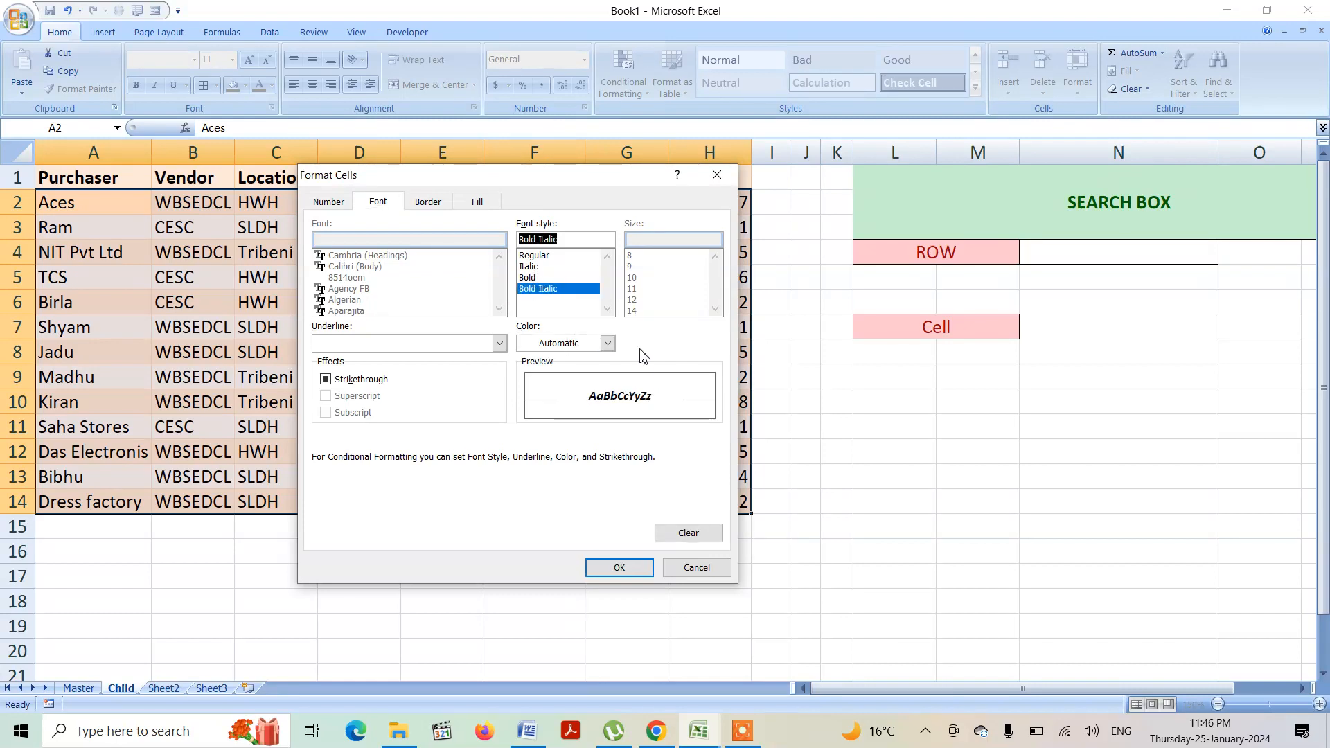
{"action": "left_click", "coordinate": [606, 343]}
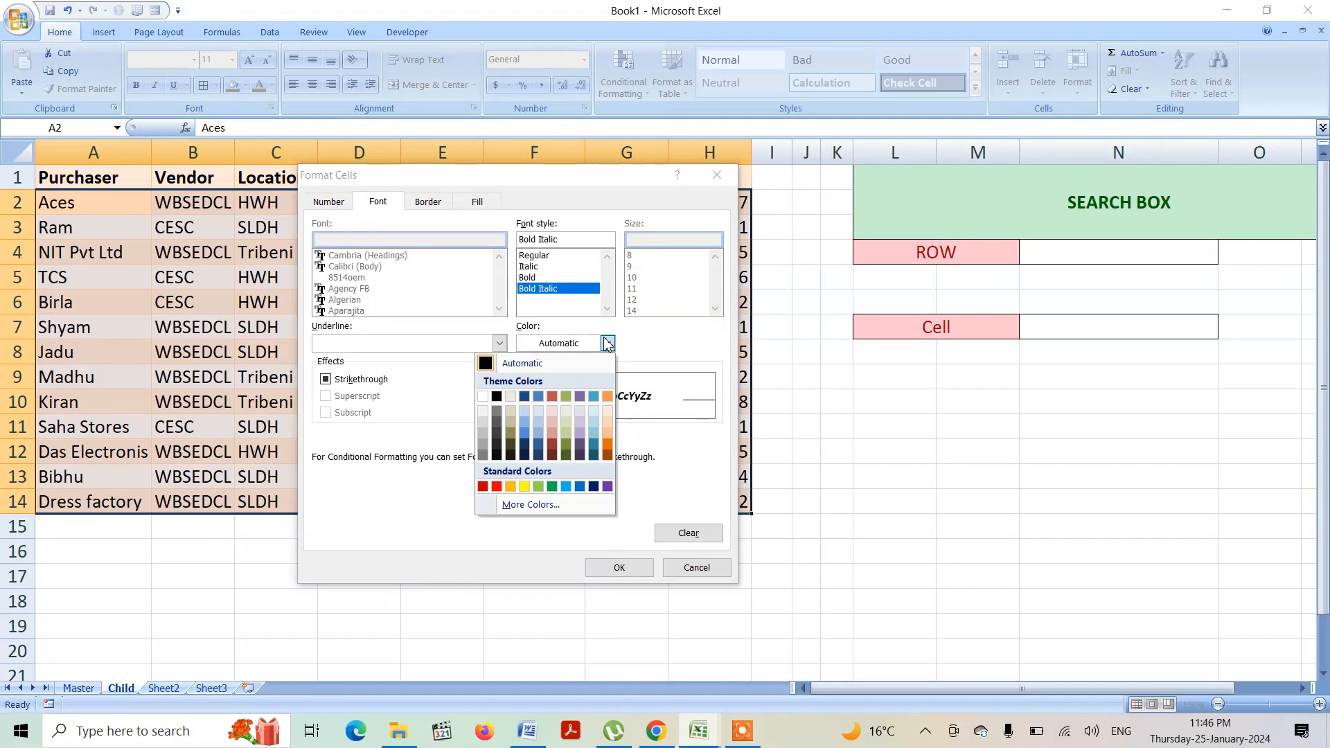
{"action": "left_click", "coordinate": [552, 487]}
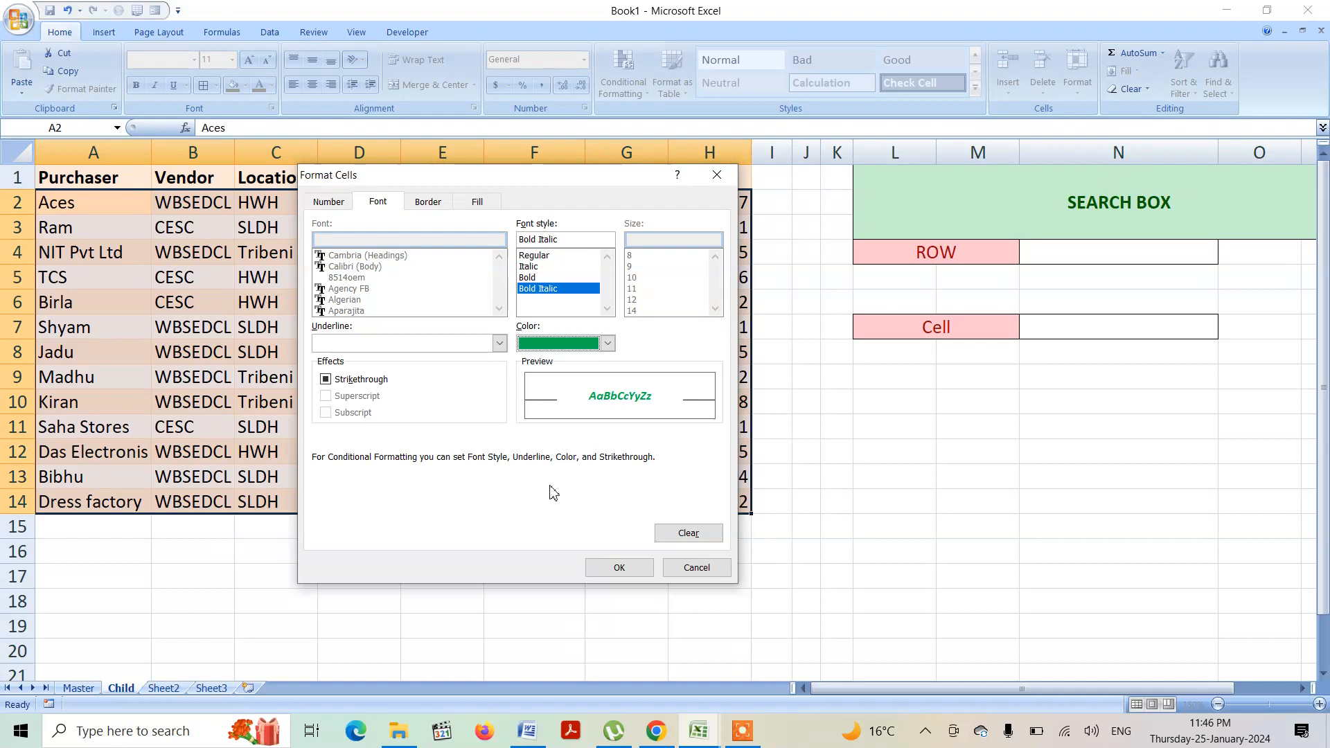
{"action": "left_click", "coordinate": [610, 570]}
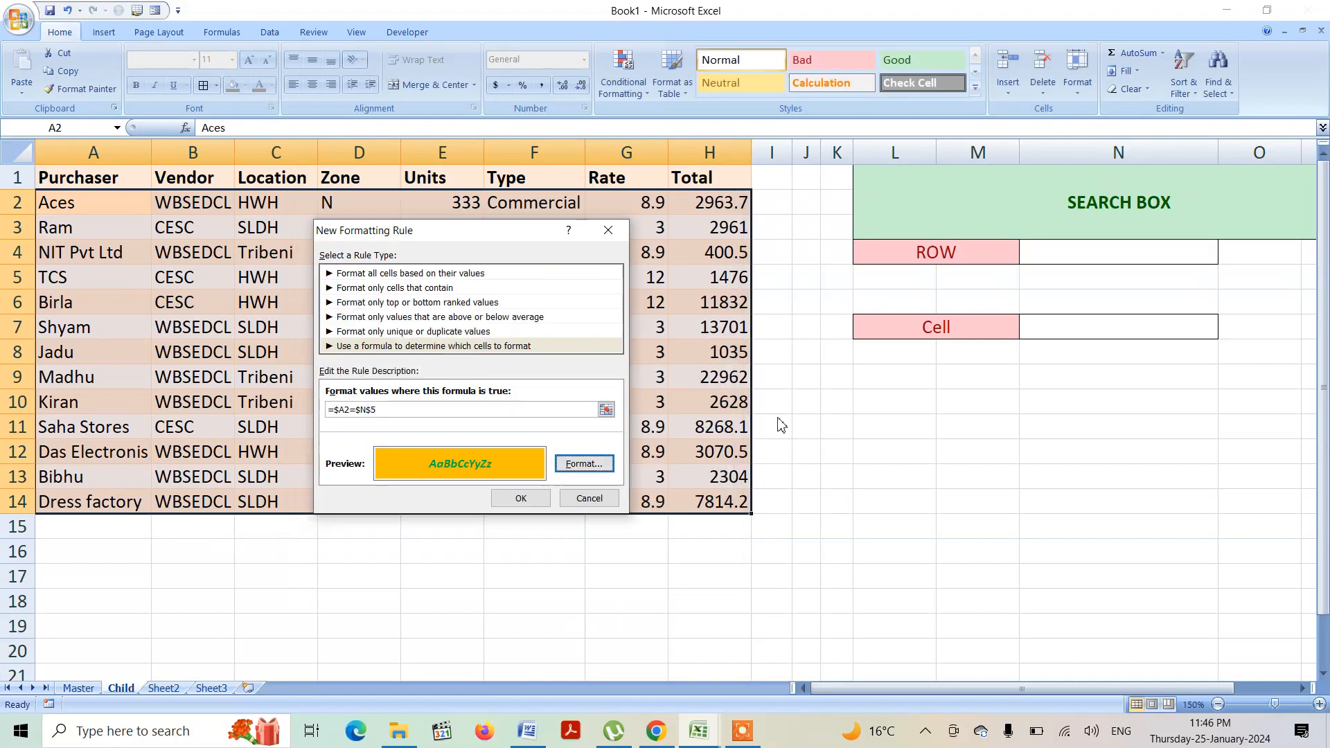
{"action": "left_click", "coordinate": [521, 498]}
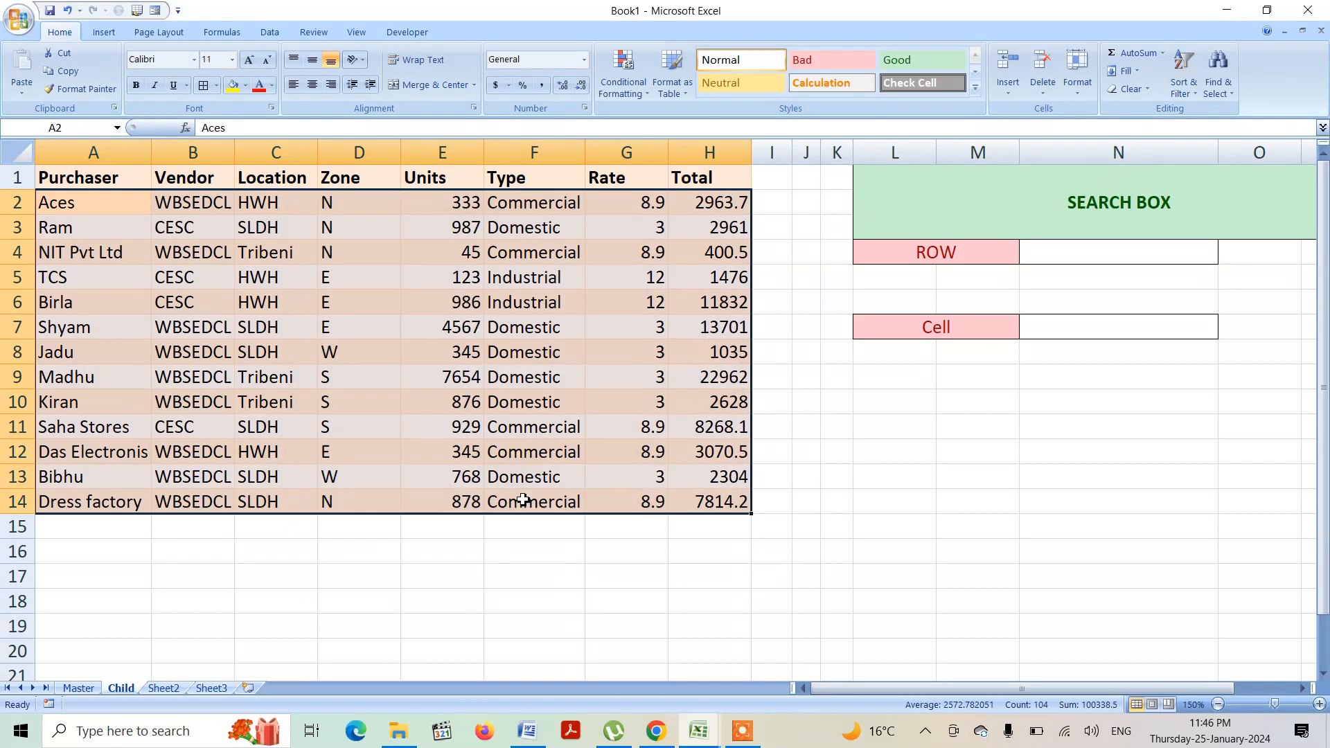
Enter Birla in N5 to test the row highlighting by purchaser
{"action": "left_click", "coordinate": [1046, 280]}
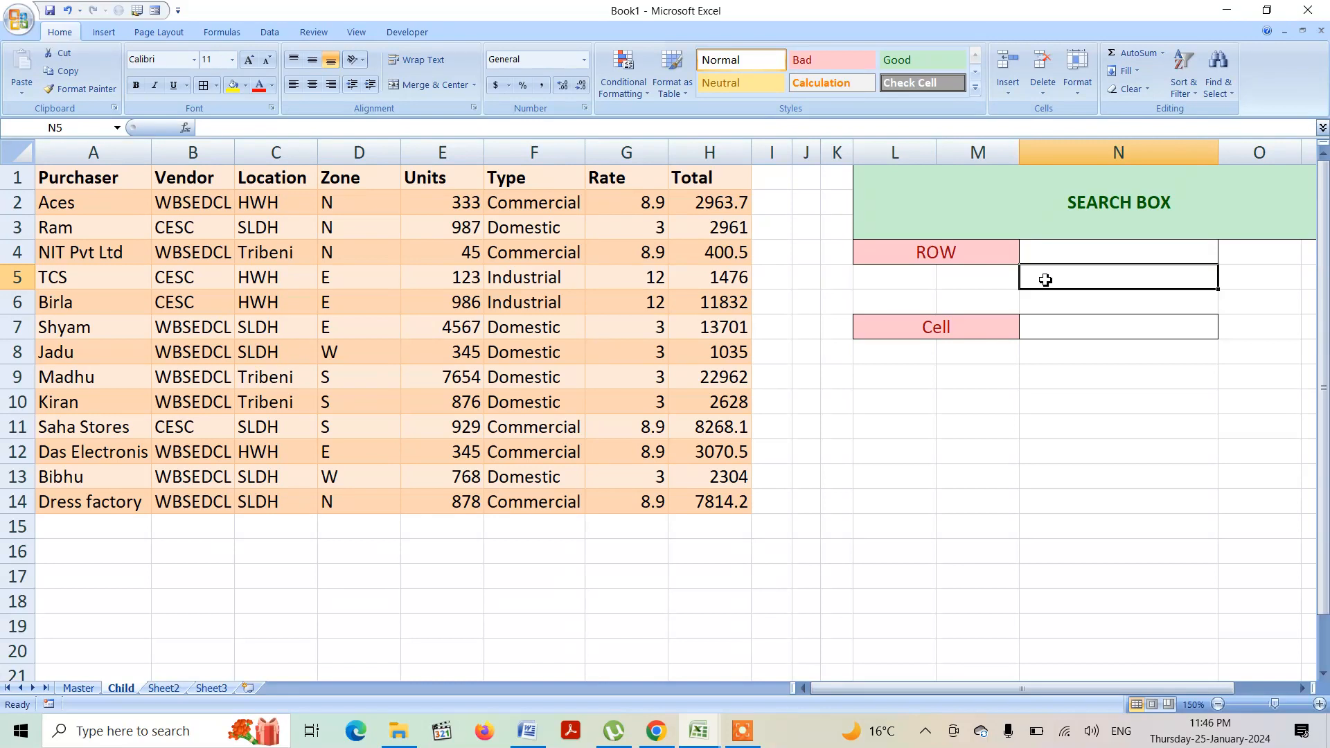
{"action": "type", "text": "Birla"}
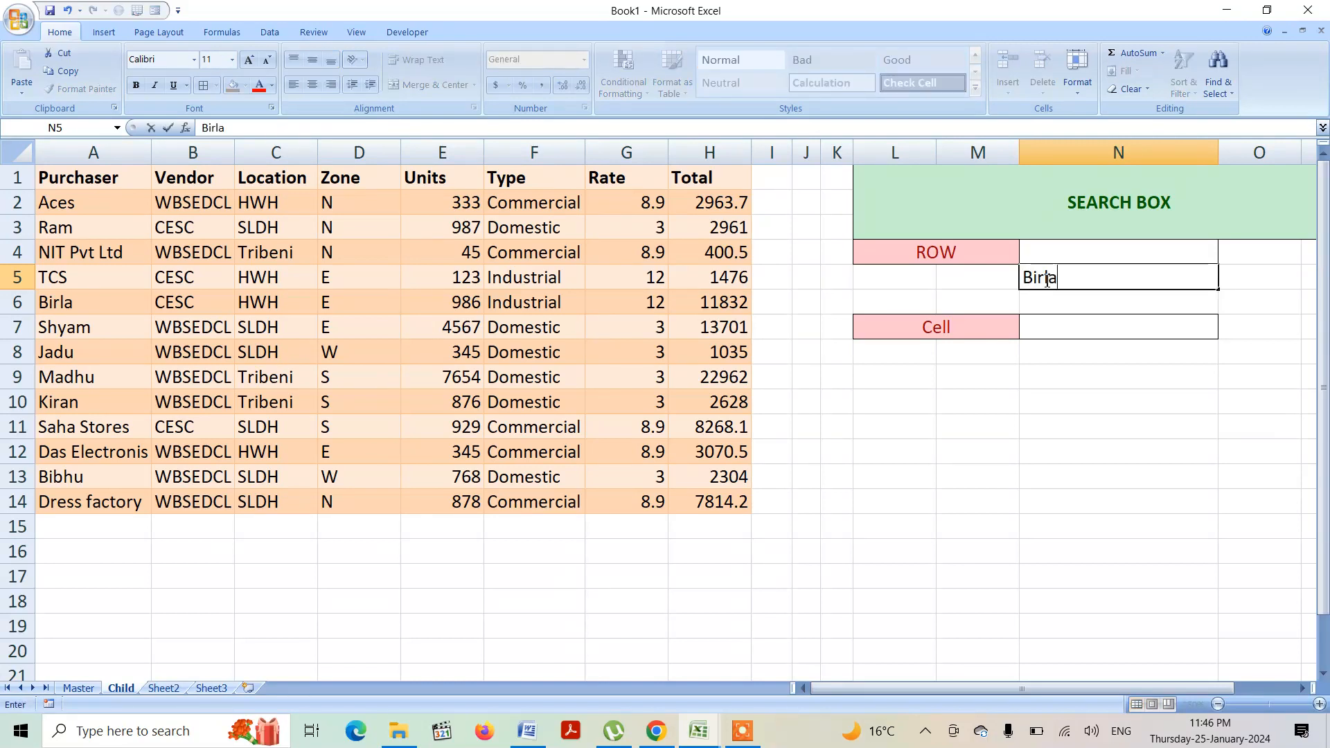
{"action": "key", "text": "Return"}
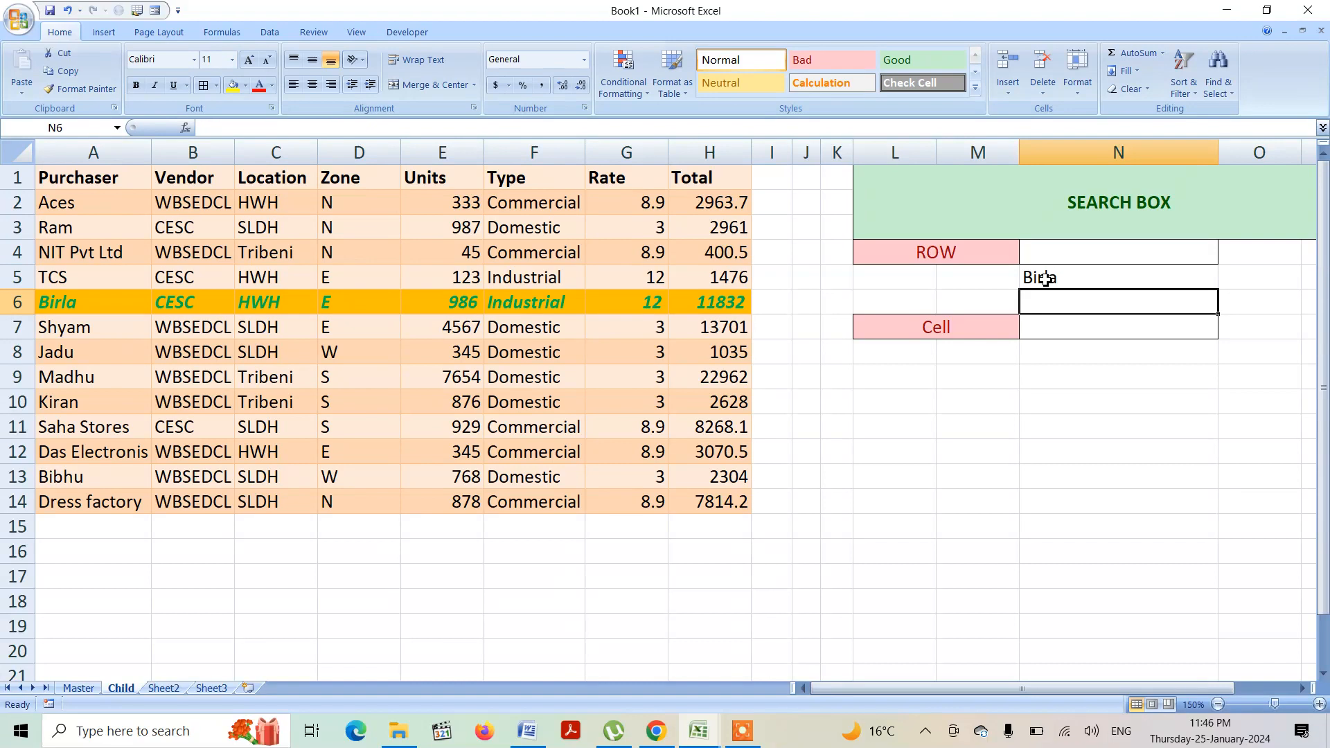
Replace the search term in N5 with the purchaser's name from row 10
{"action": "left_click", "coordinate": [1051, 279]}
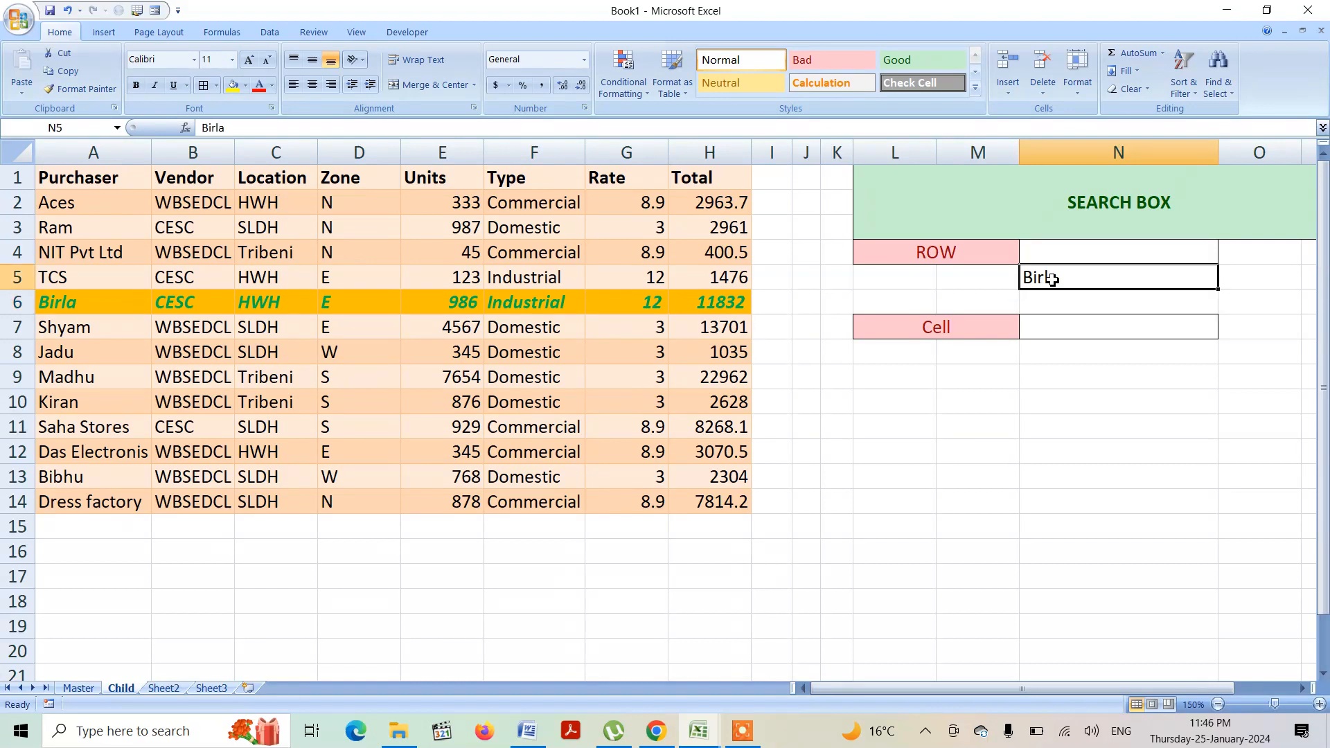
{"action": "type", "text": "Ki"}
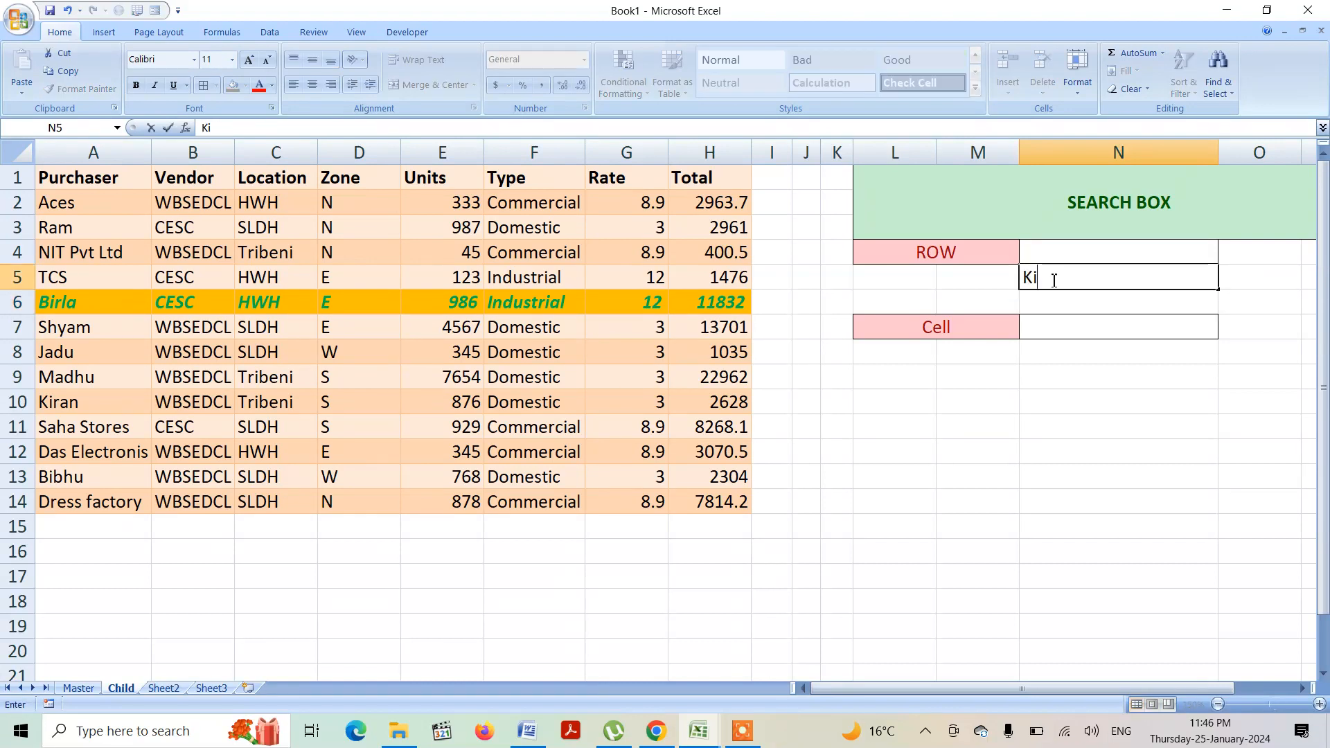
{"action": "type", "text": "ran"}
{"action": "key", "text": "Return"}
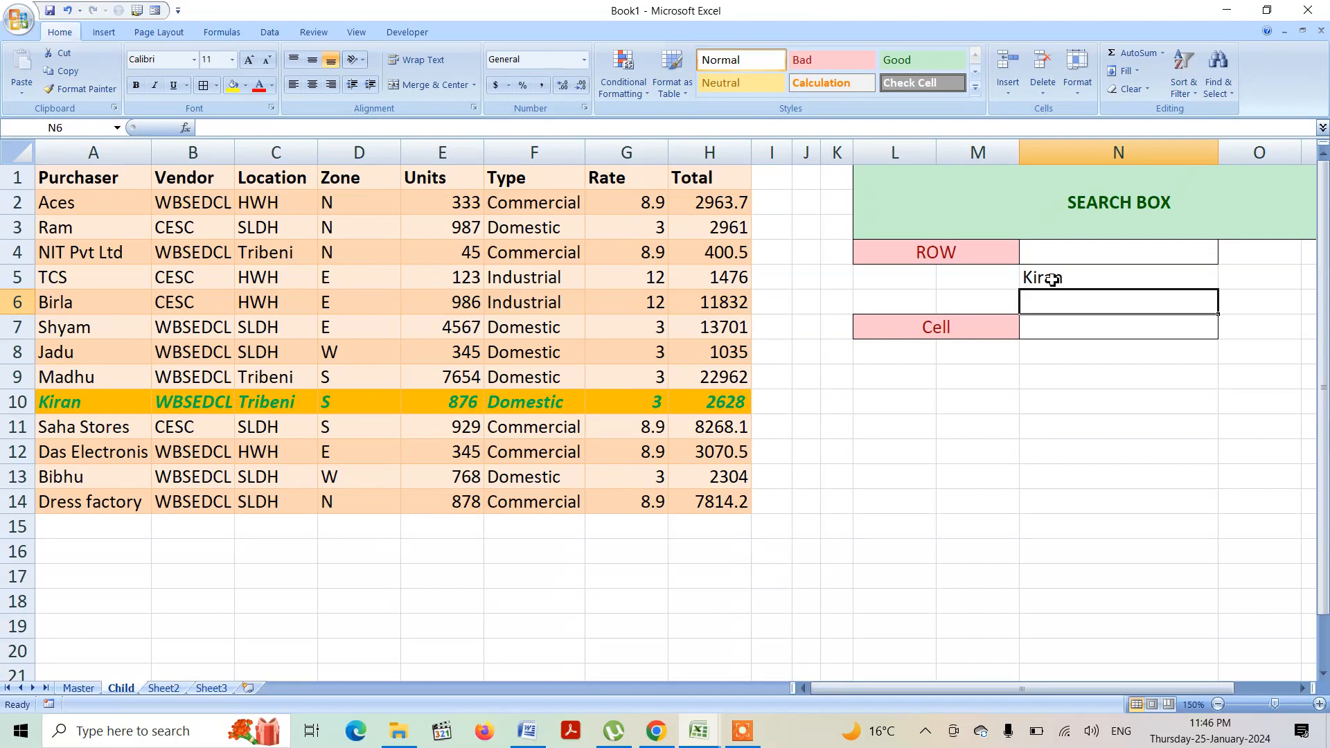
Clear the purchaser search term from cell N5
{"action": "left_click", "coordinate": [1060, 331]}
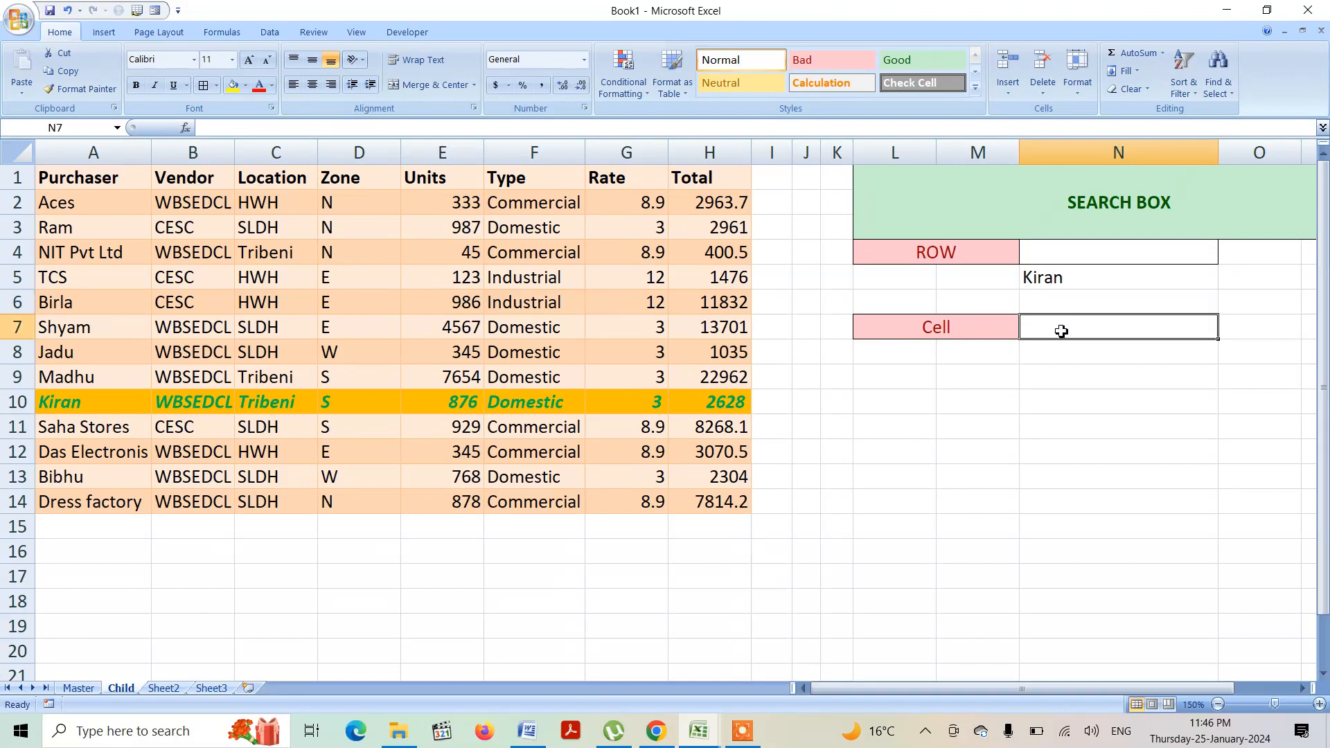
{"action": "left_click", "coordinate": [1052, 284]}
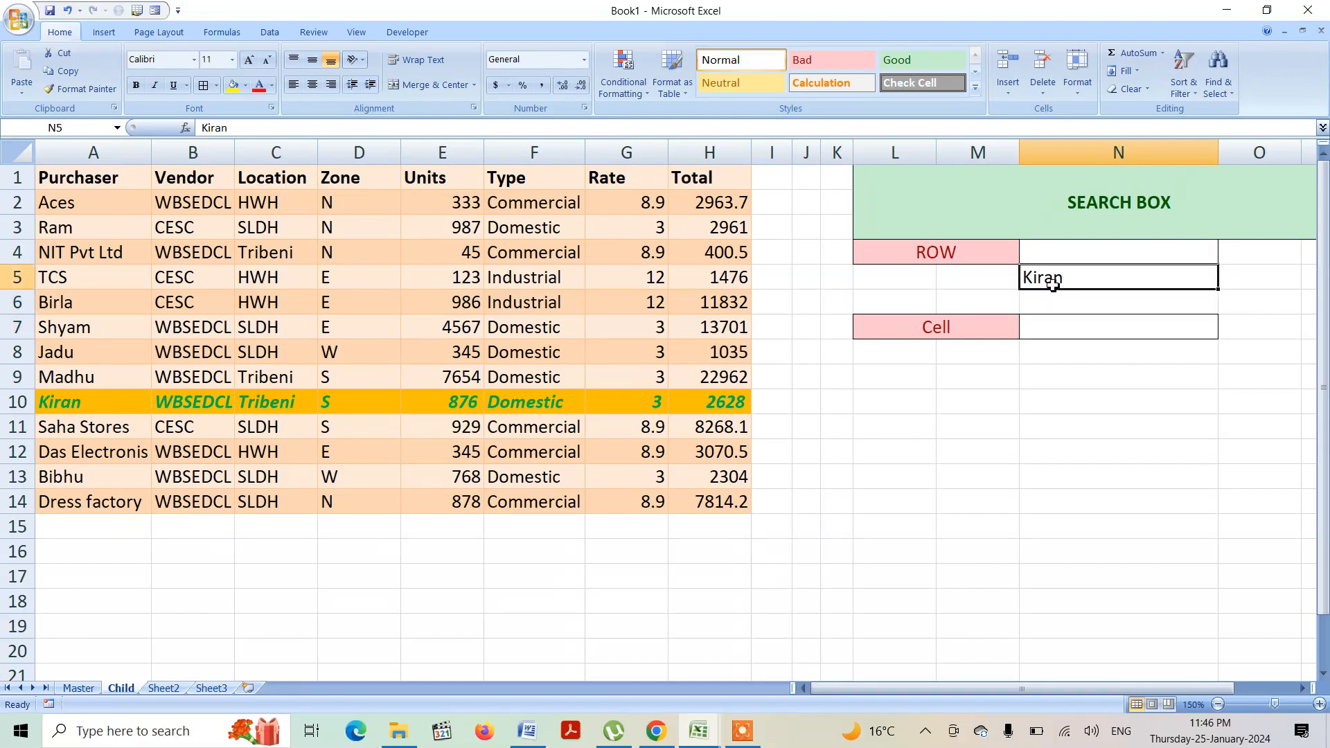
{"action": "key", "text": "Delete"}
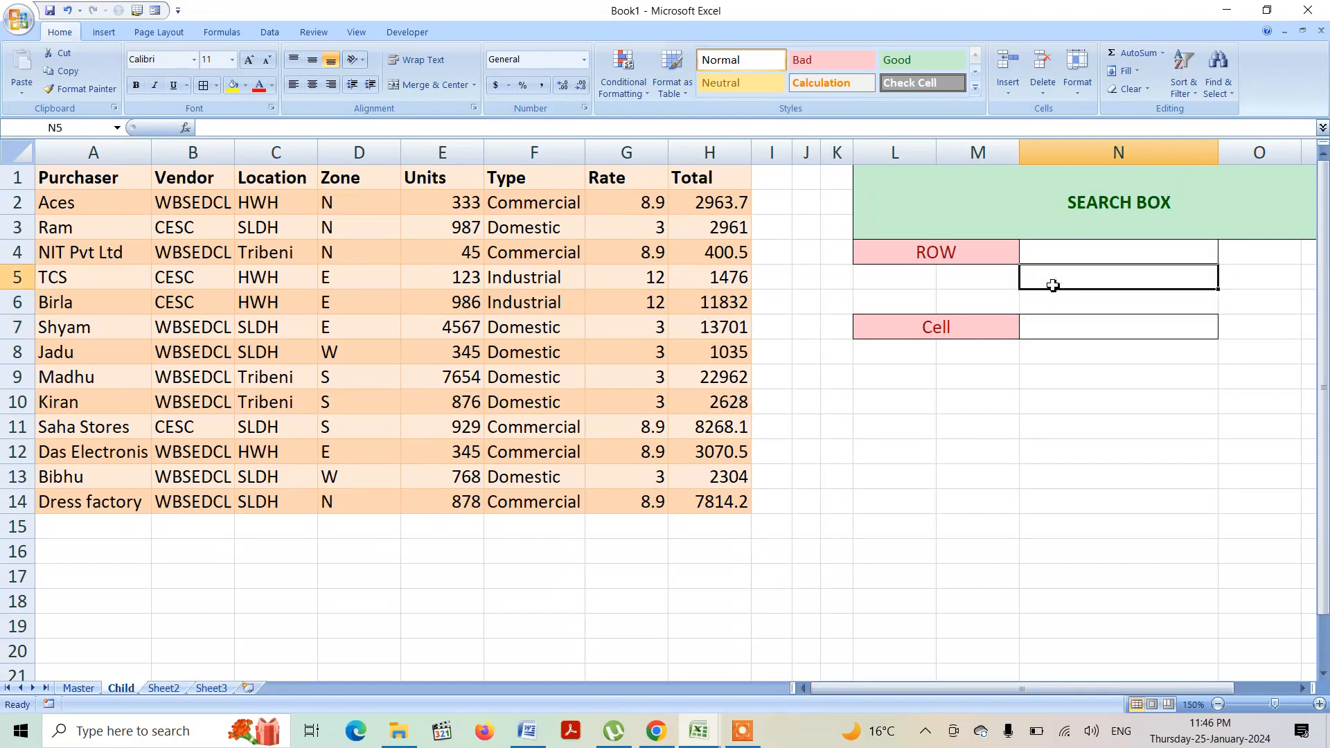
{"action": "left_click", "coordinate": [1050, 325]}
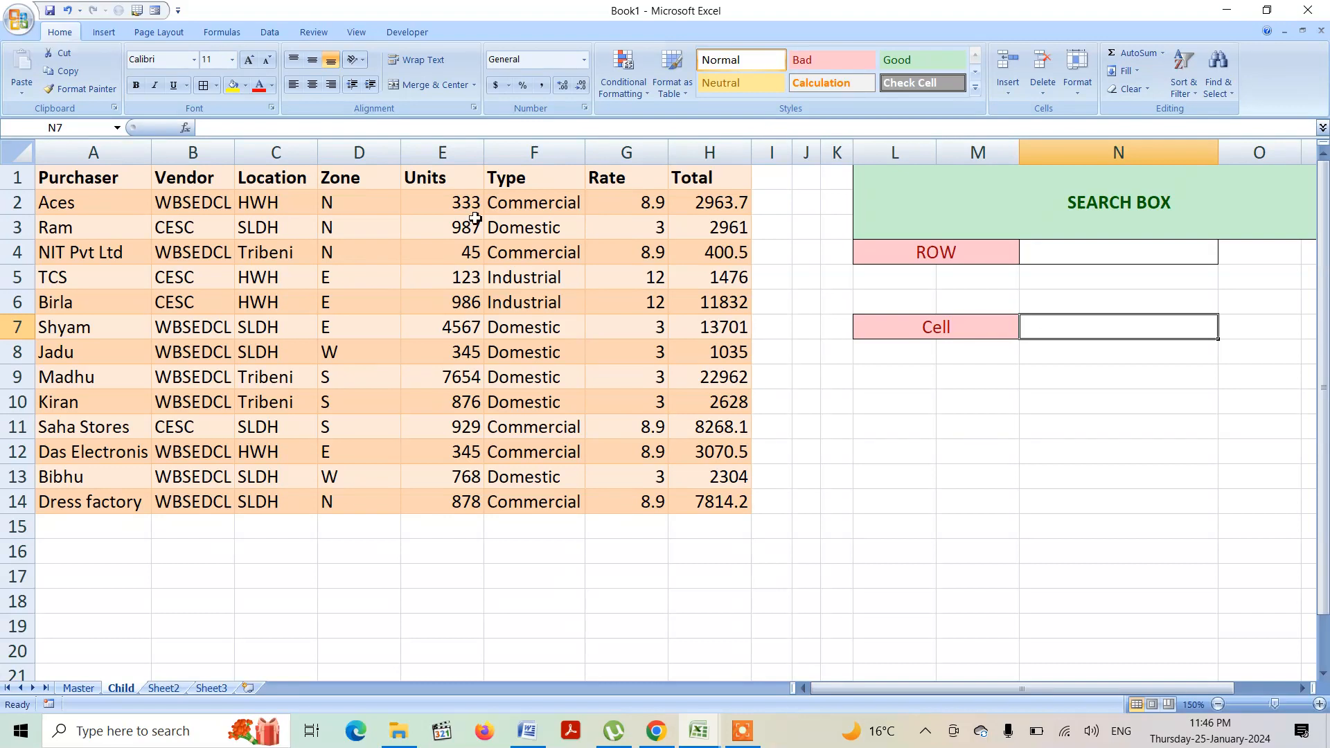
Start a new conditional formatting rule for A2:H14 that uses a formula to determine which cells to format
{"action": "left_click", "coordinate": [54, 204]}
{"action": "left_click_drag", "start_coordinate": [54, 204], "coordinate": [687, 498]}
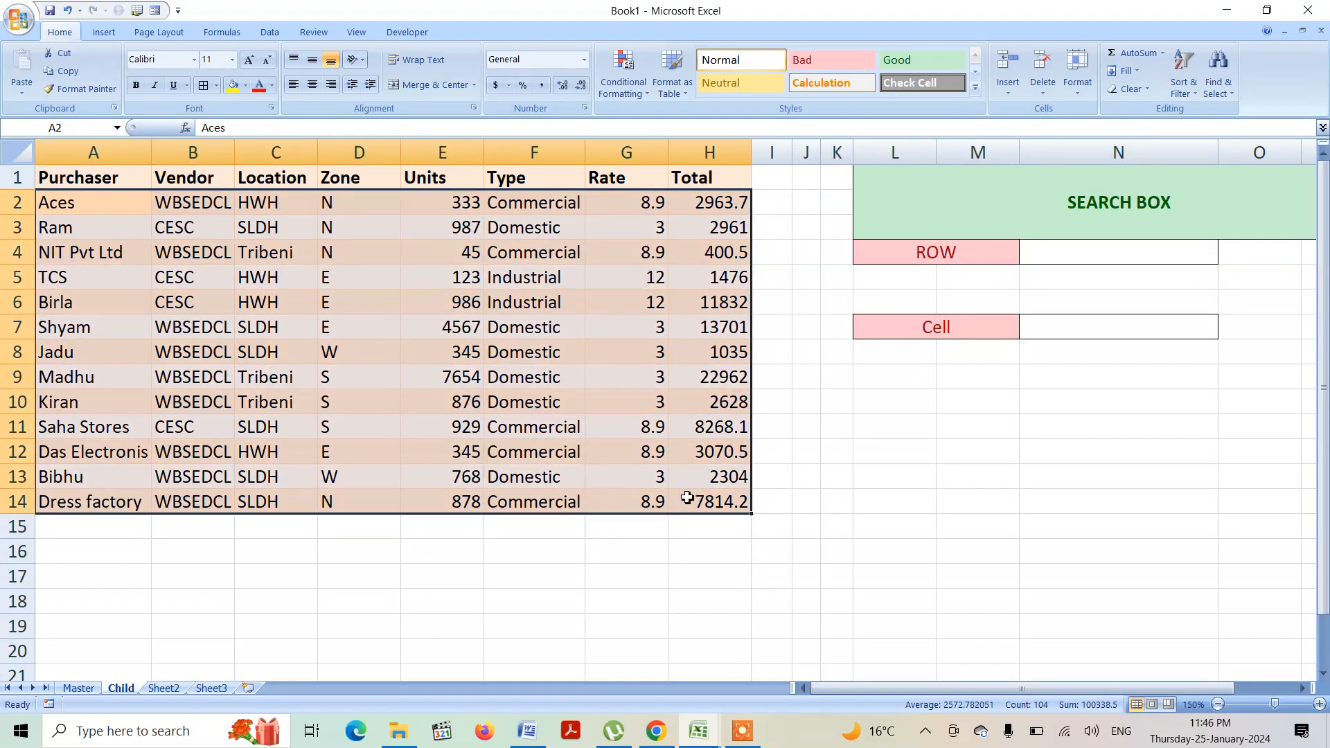
{"action": "left_click", "coordinate": [636, 94]}
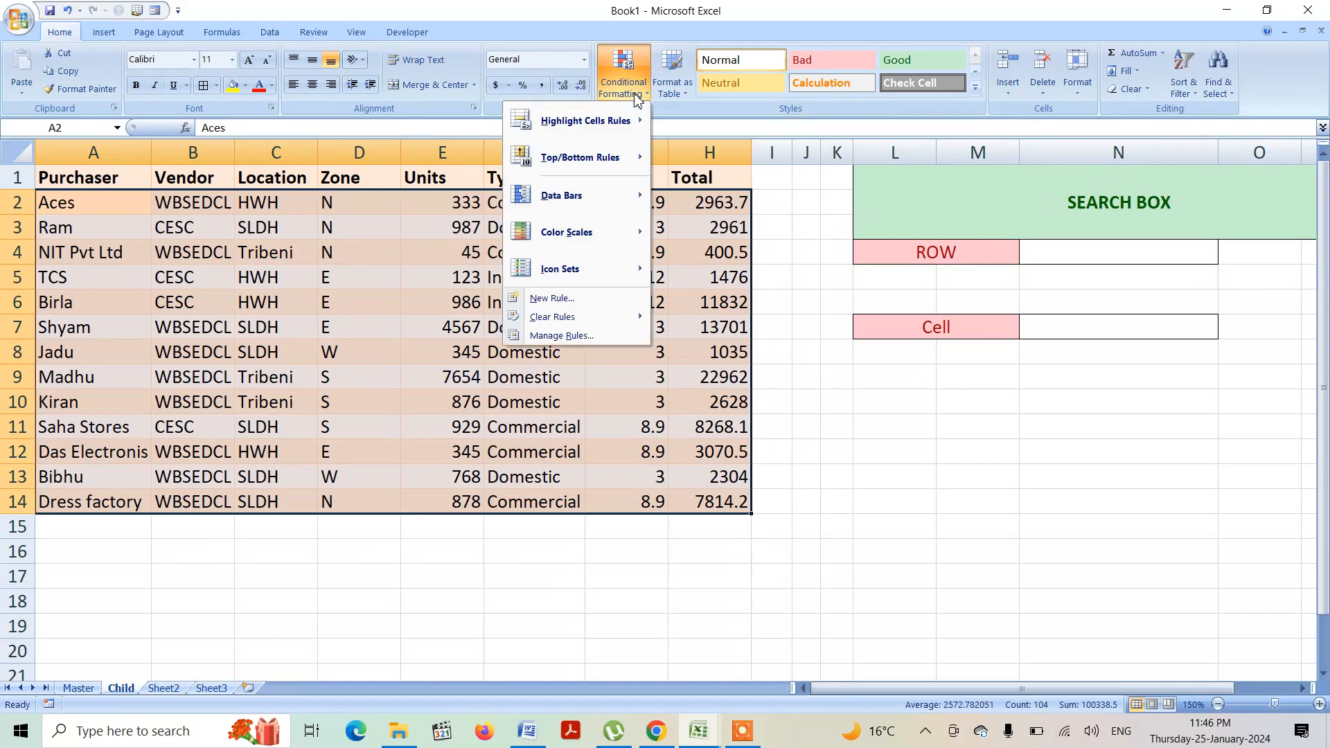
{"action": "left_click", "coordinate": [546, 299]}
{"action": "left_click", "coordinate": [353, 327]}
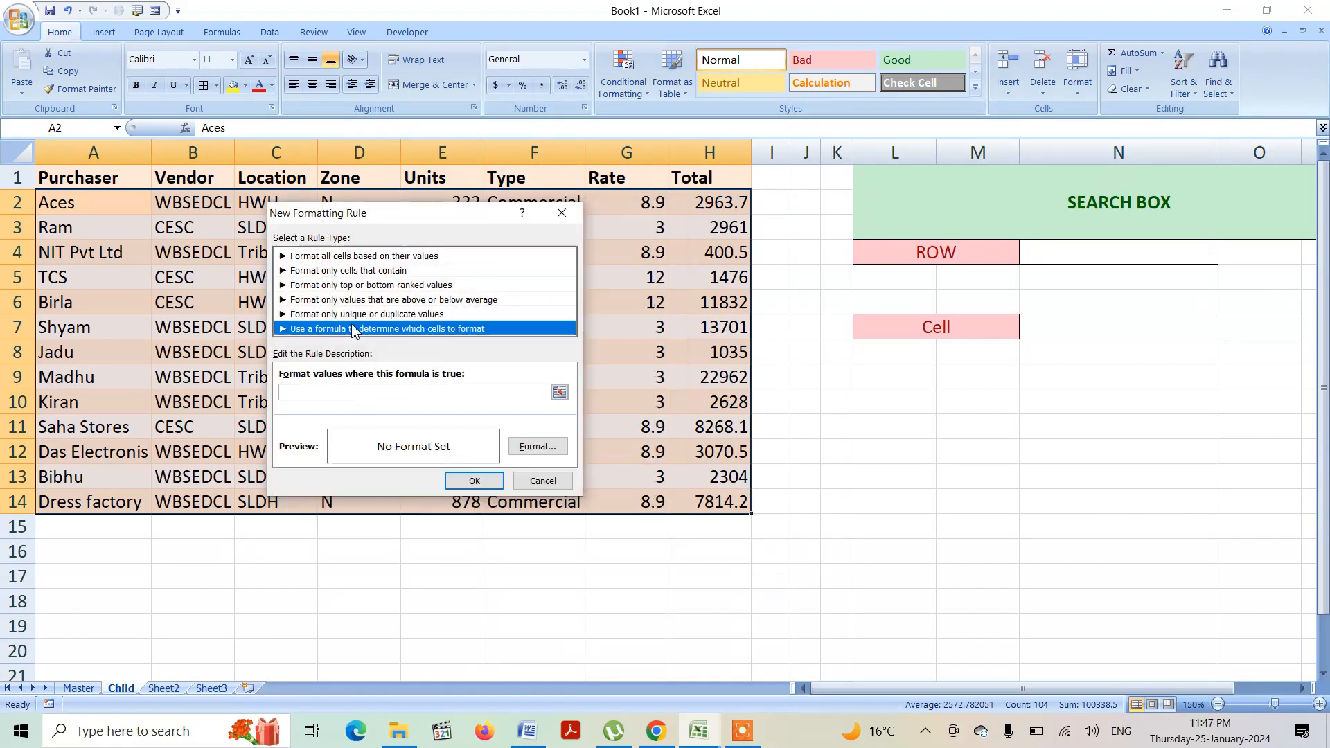
Set the rule formula to =A2=$N$7, comparing every table cell with the Cell search field
{"action": "left_click", "coordinate": [292, 390]}
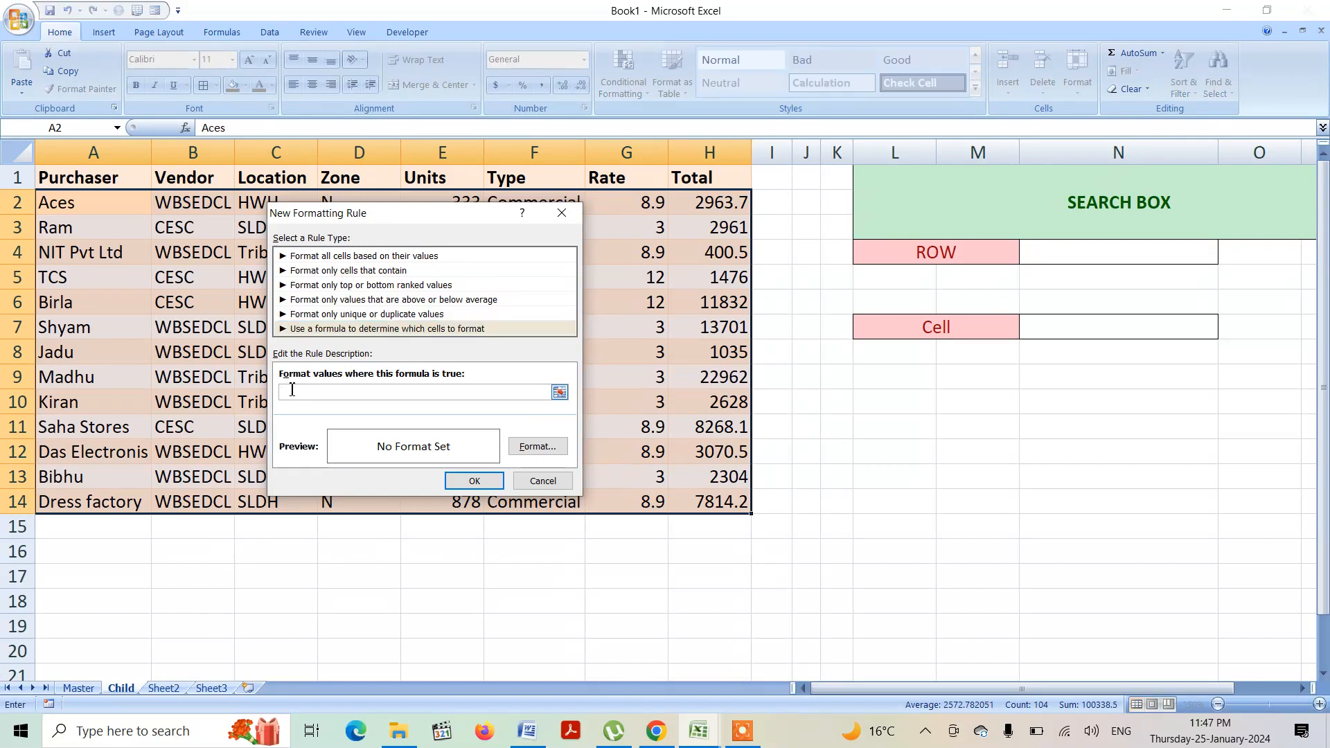
{"action": "type", "text": "="}
{"action": "left_click", "coordinate": [67, 198]}
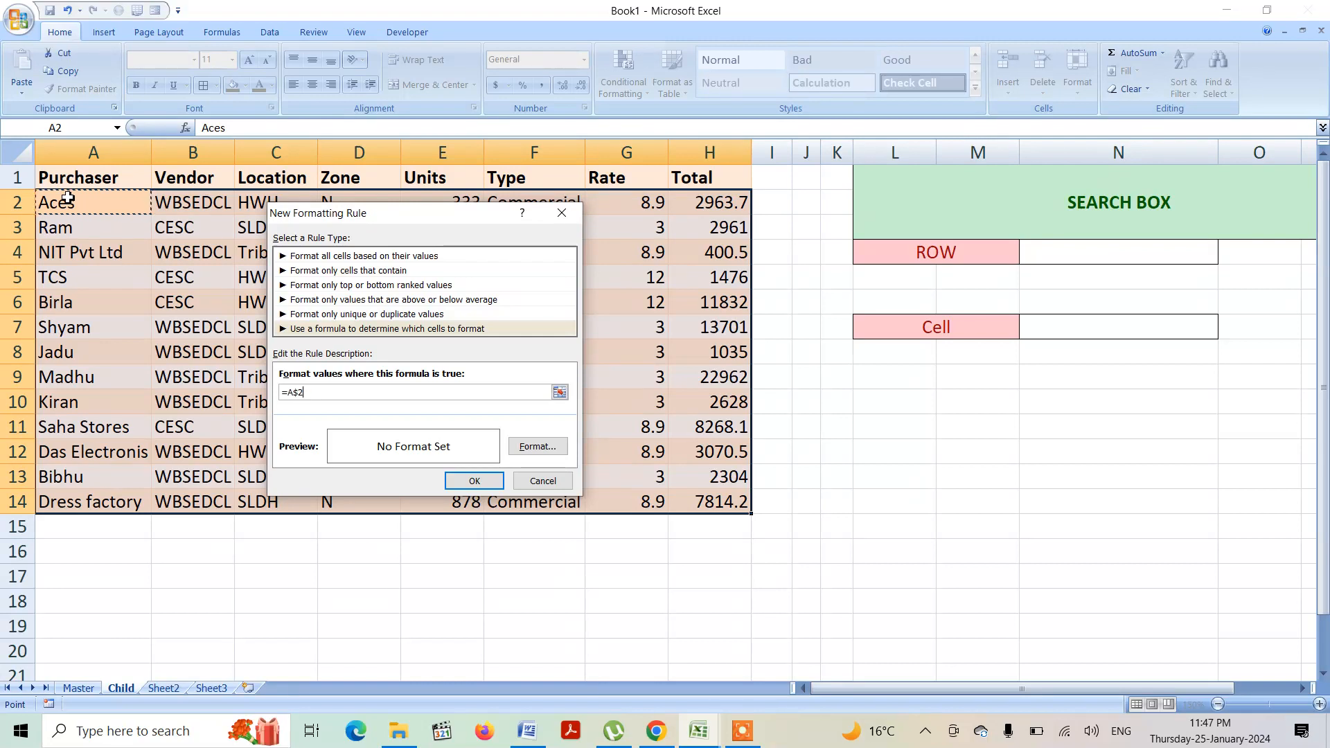
{"action": "key", "text": "F4"}
{"action": "key", "text": "F4"}
{"action": "key", "text": "F4"}
{"action": "type", "text": "="}
{"action": "left_click", "coordinate": [1064, 325]}
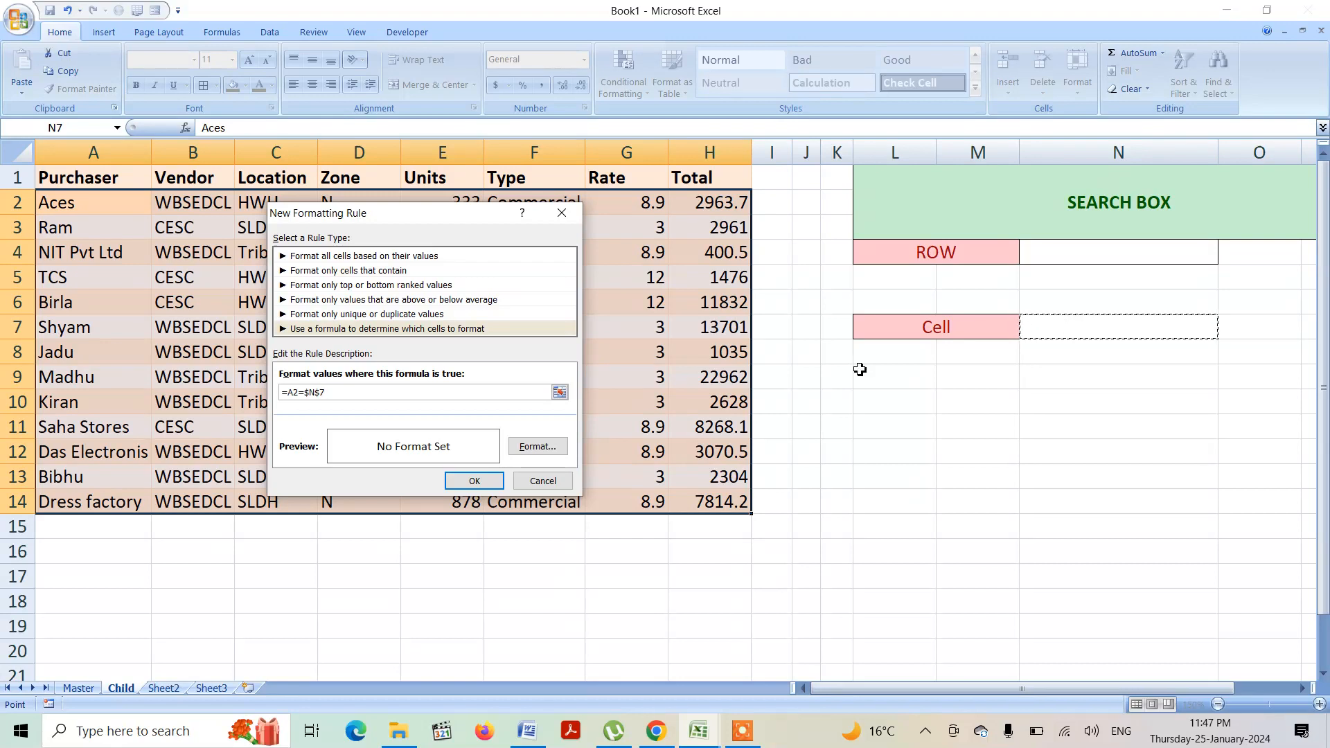
Give the cell-match rule a standard red fill and bold tan text, and save the rule
{"action": "left_click", "coordinate": [537, 446]}
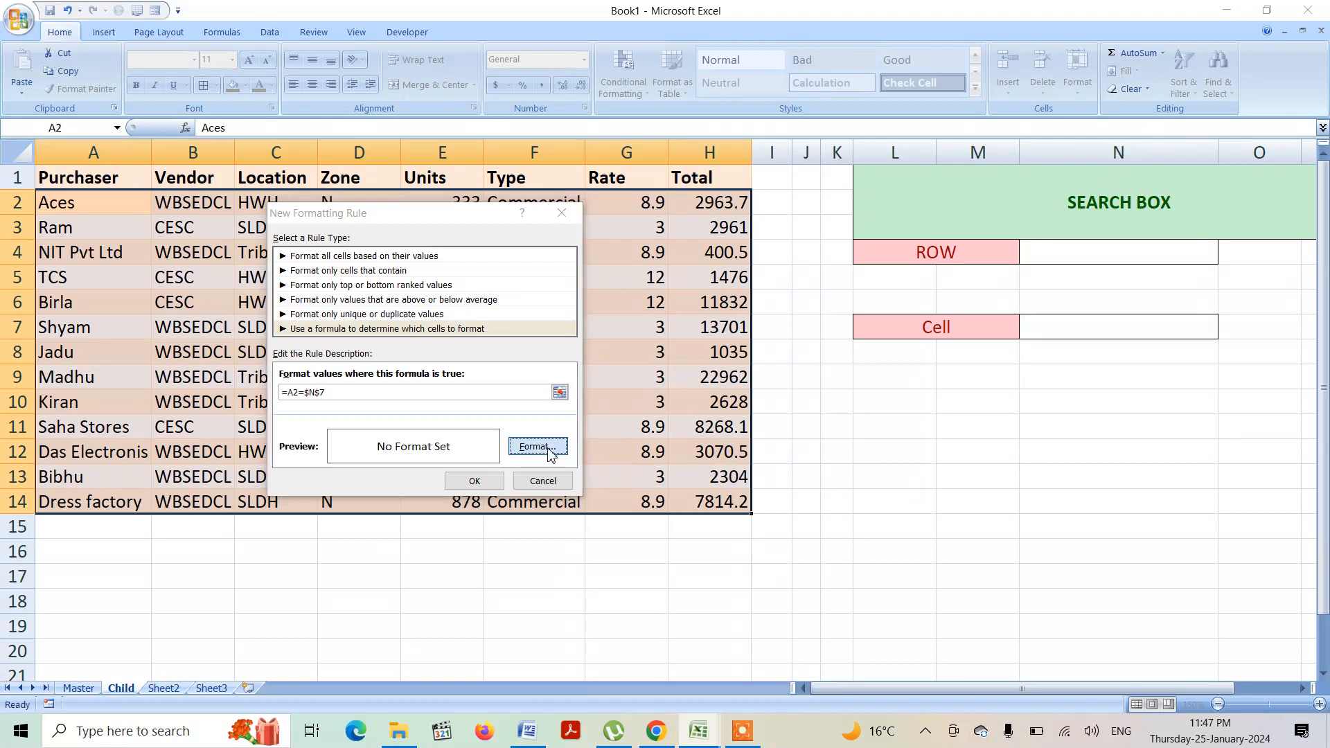
{"action": "left_click", "coordinate": [433, 184]}
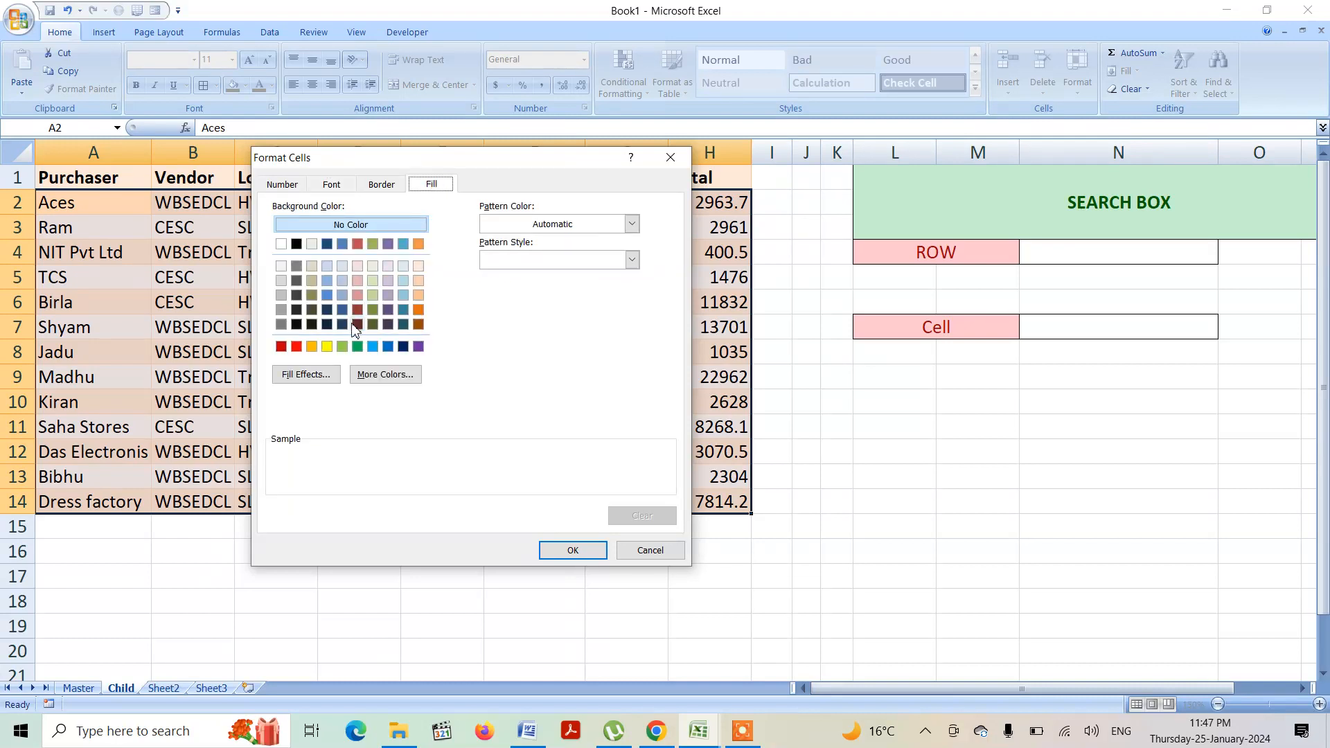
{"action": "left_click", "coordinate": [297, 347]}
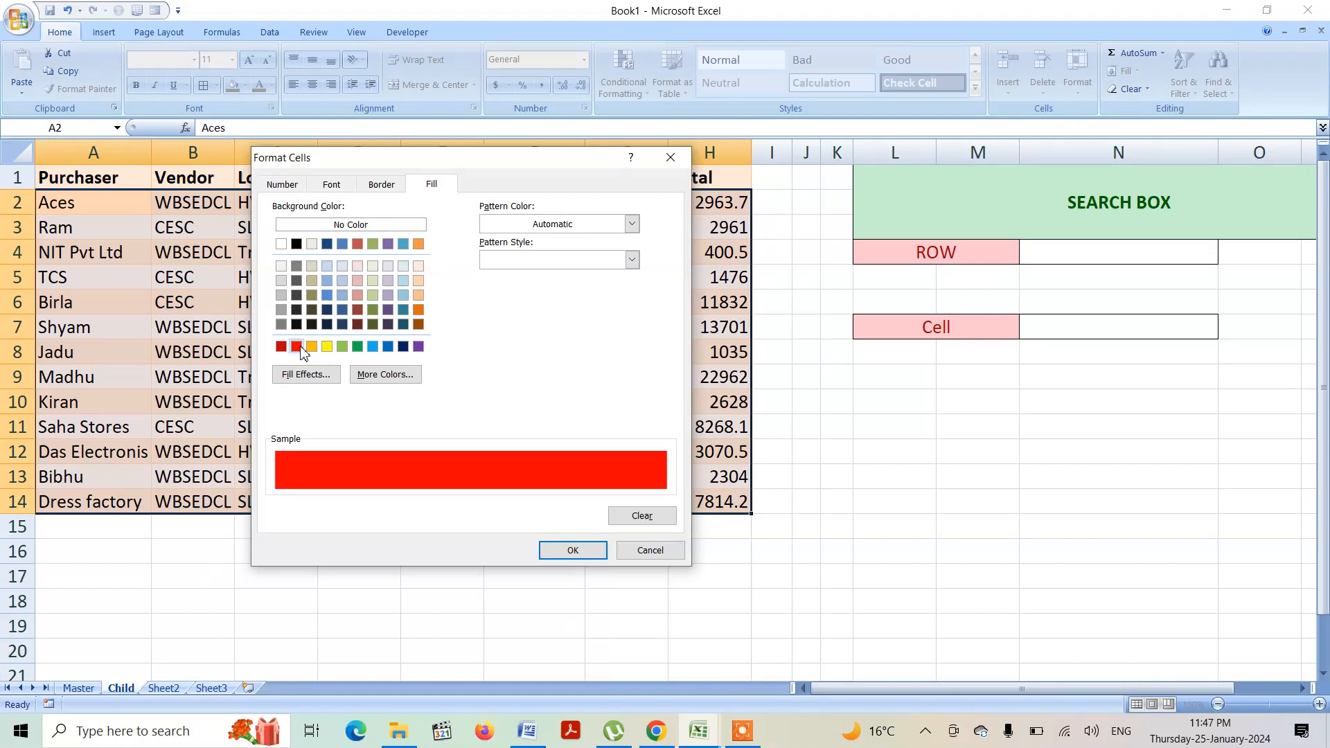
{"action": "left_click", "coordinate": [333, 183]}
{"action": "left_click", "coordinate": [487, 261]}
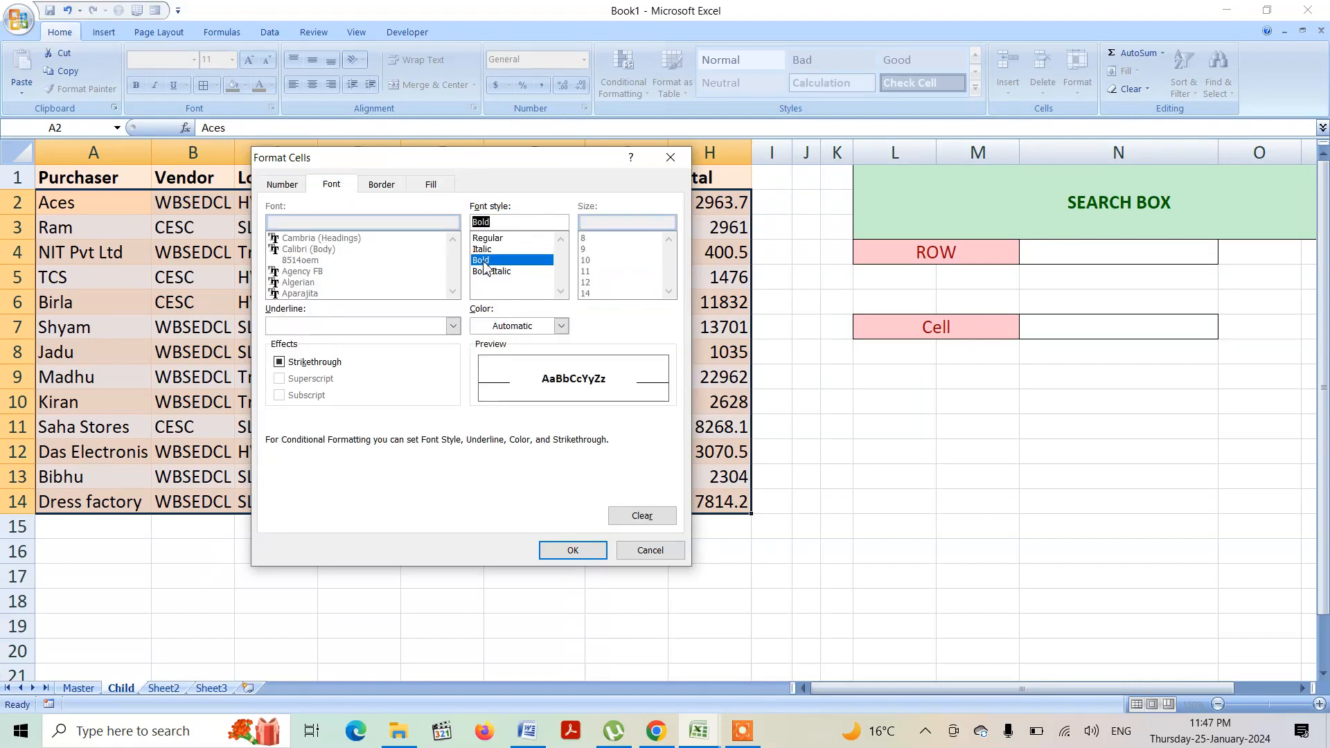
{"action": "left_click", "coordinate": [562, 327]}
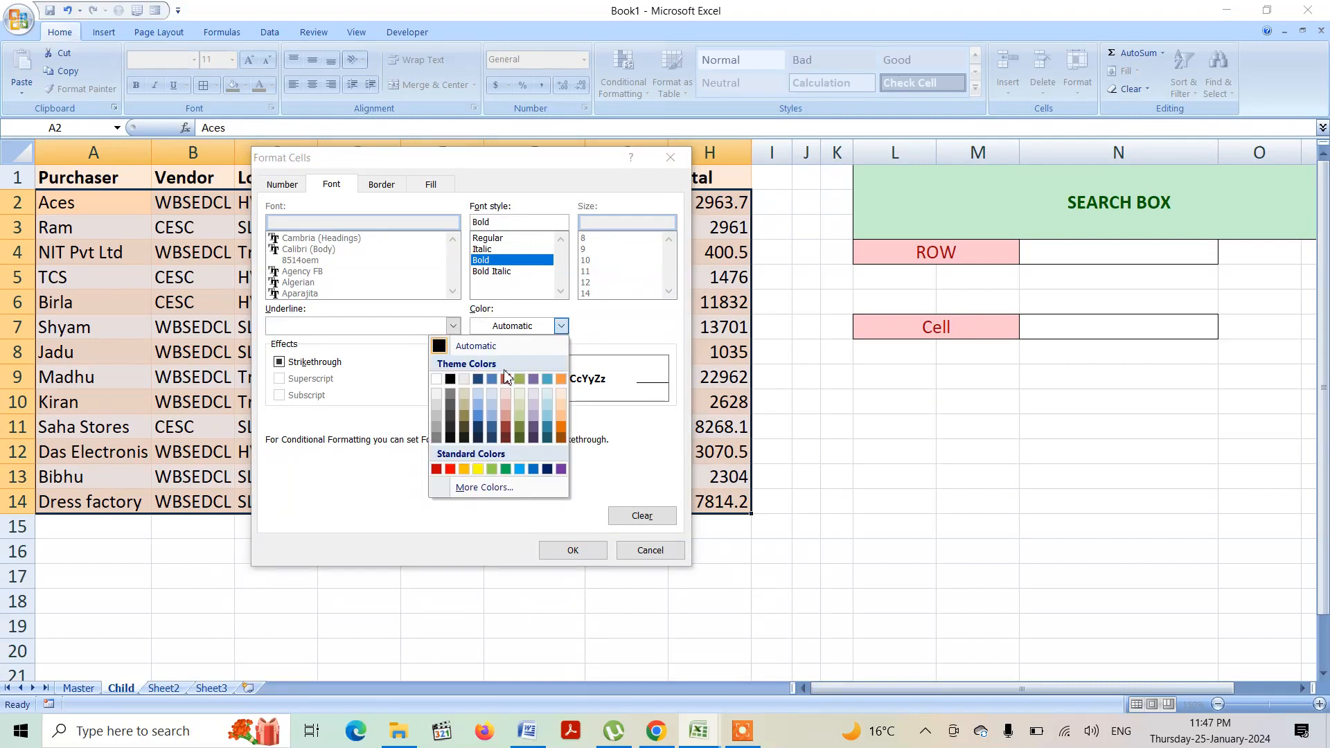
{"action": "left_click", "coordinate": [465, 406]}
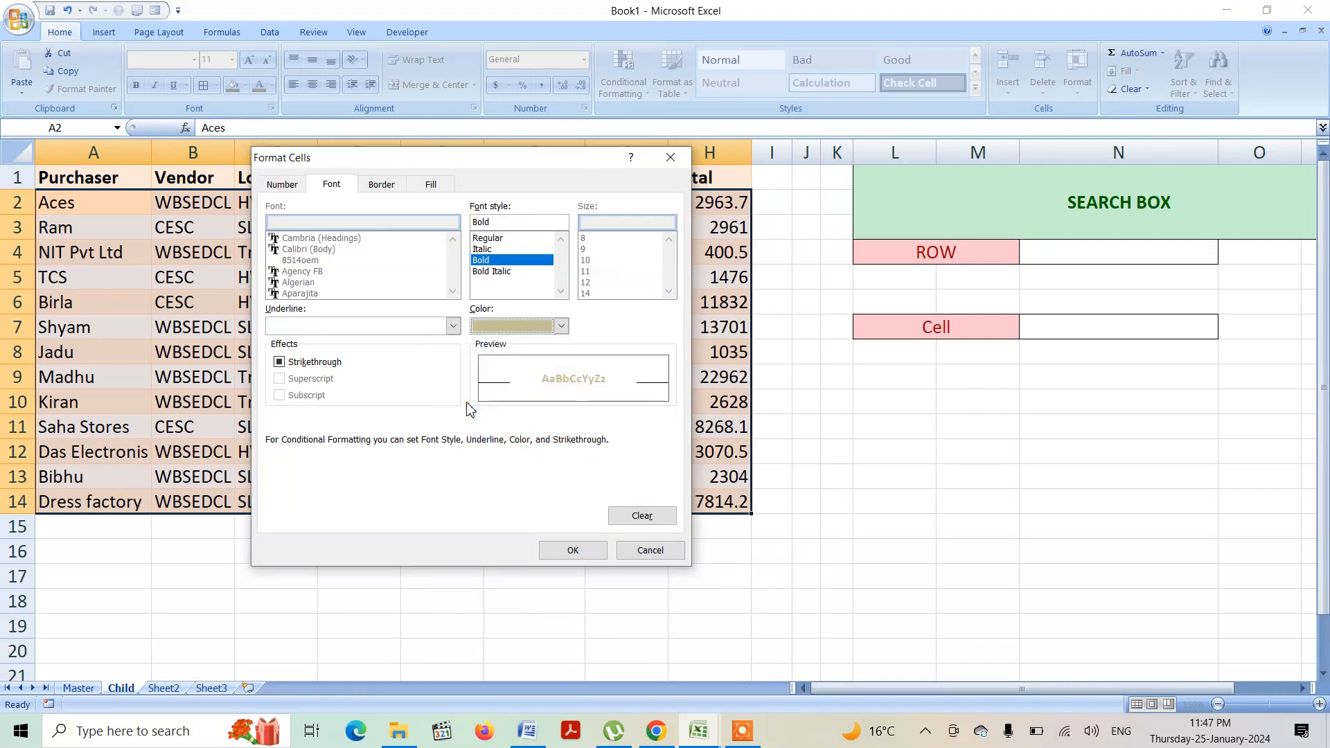
{"action": "left_click", "coordinate": [573, 550]}
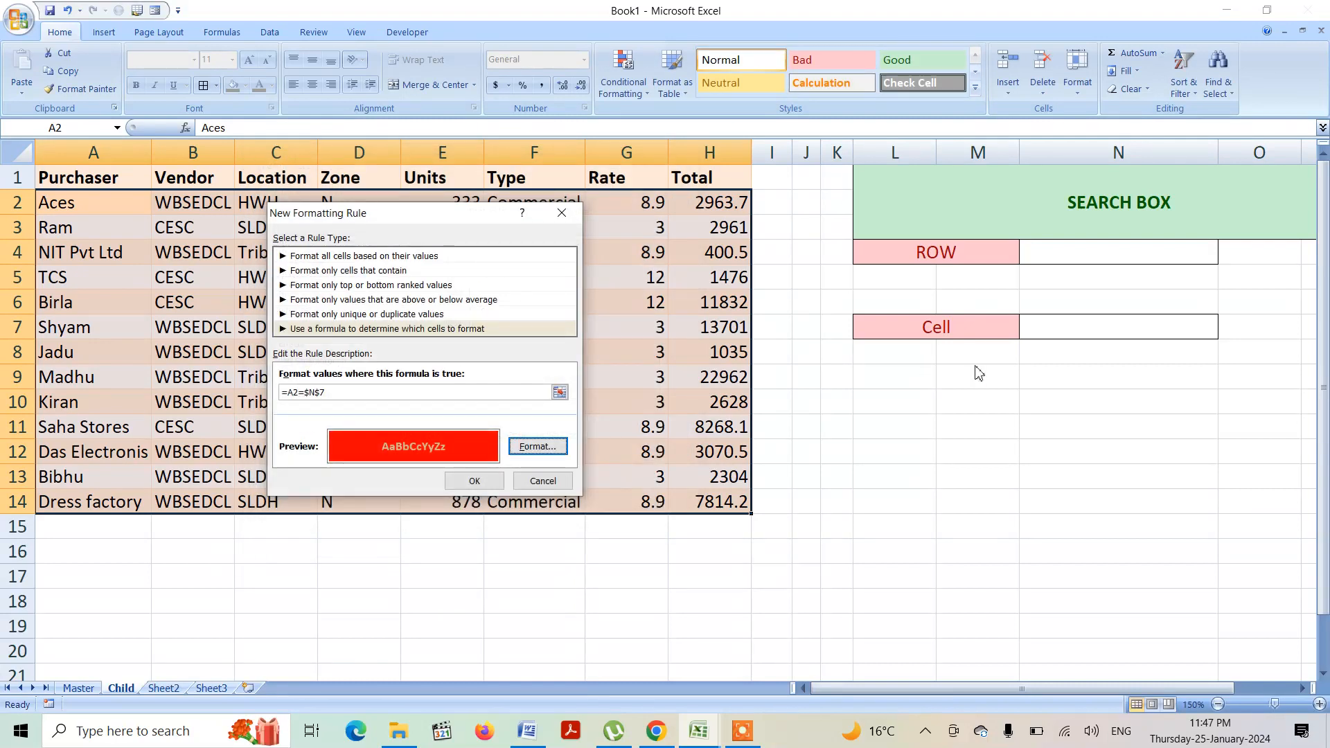
{"action": "left_click", "coordinate": [474, 481]}
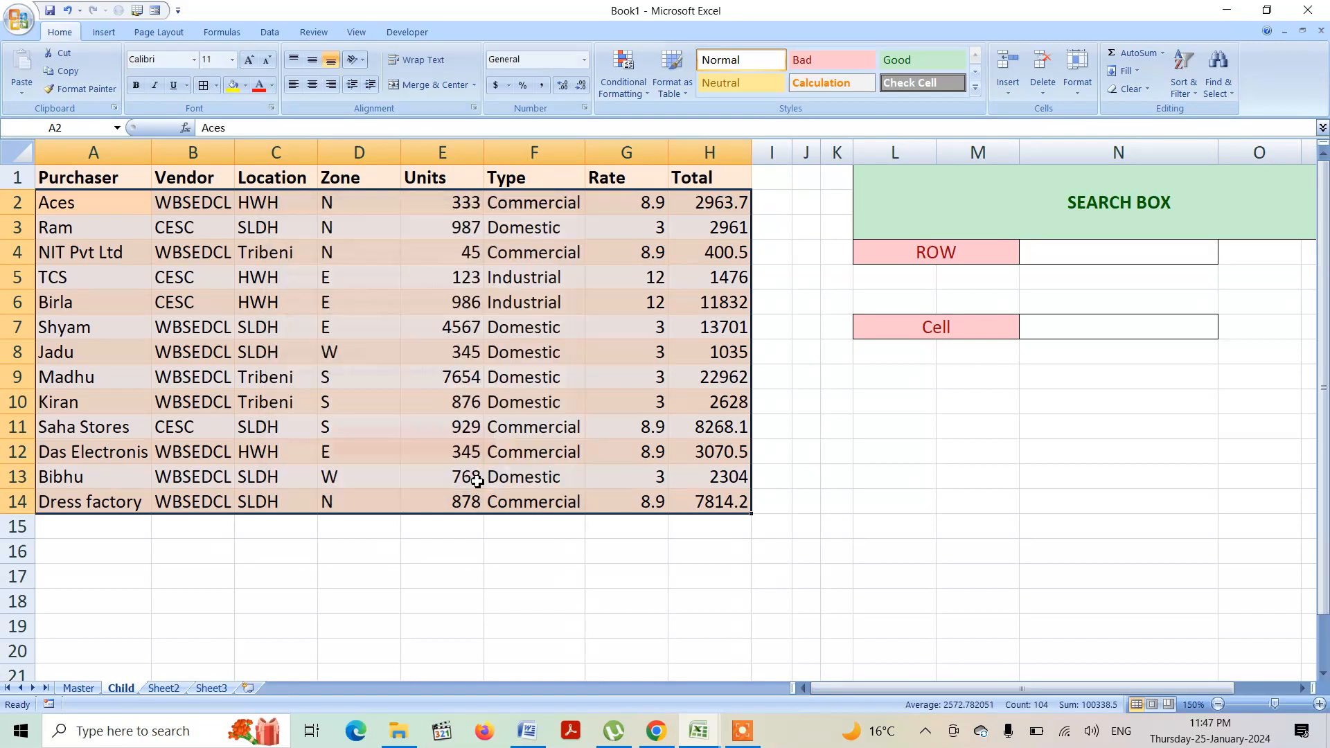
Enter 3 in N7 to test the highlighting of matching cells by rate
{"action": "left_click", "coordinate": [1072, 333]}
{"action": "type", "text": "3"}
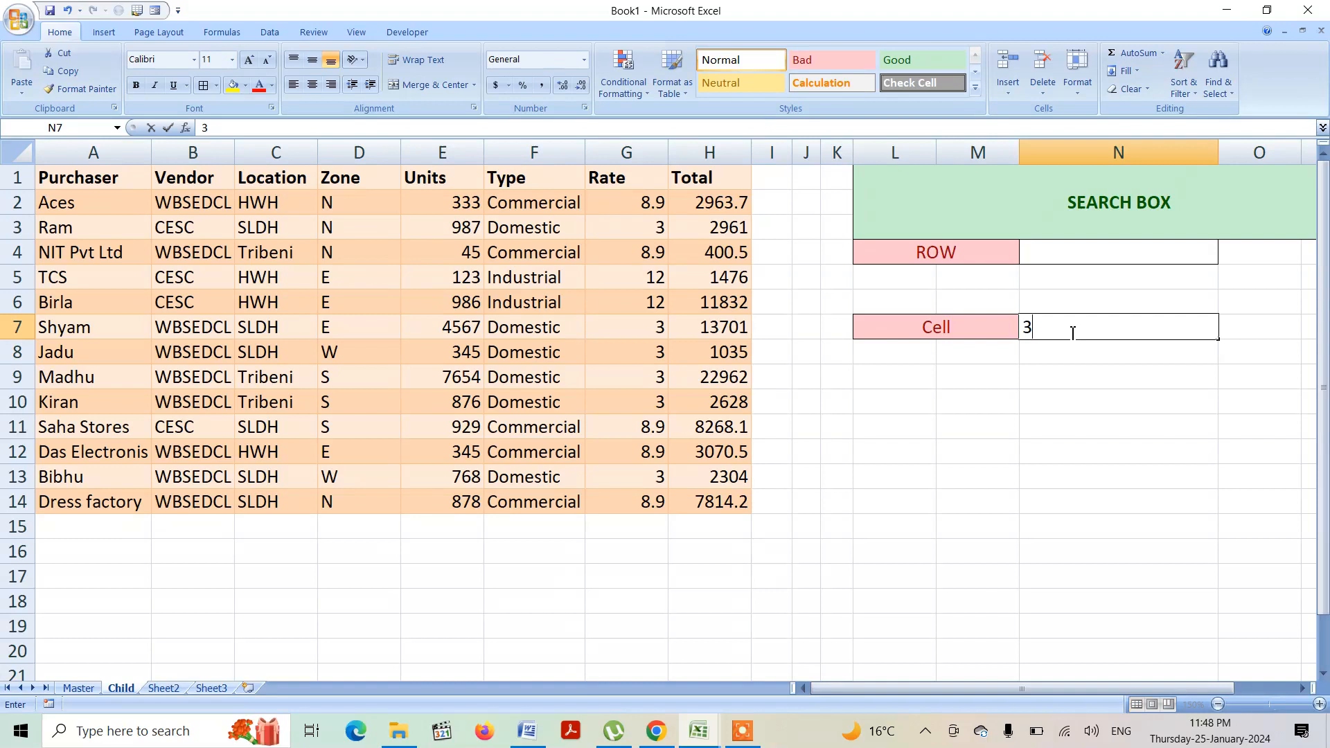
{"action": "key", "text": "Return"}
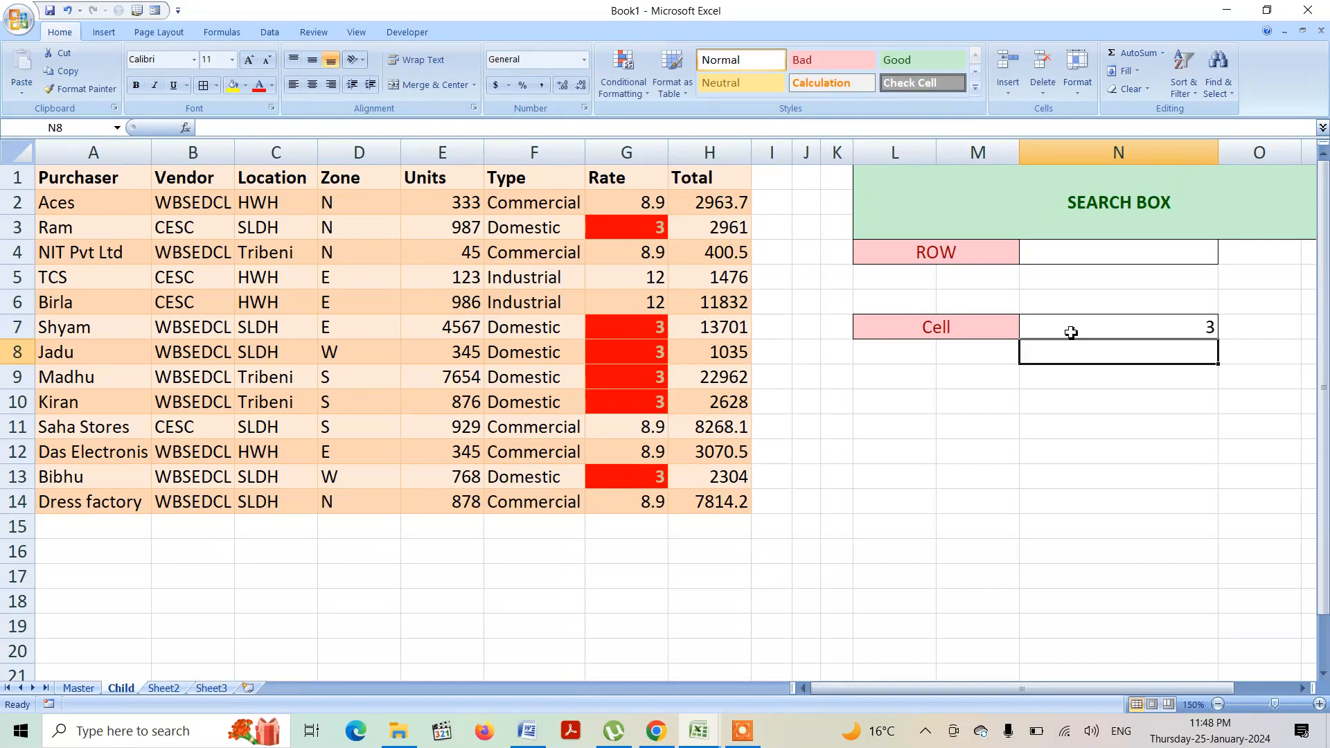
Replace the search term in N7 with Domestic to test matching cells by type
{"action": "left_click", "coordinate": [1071, 332]}
{"action": "type", "text": "Domestic"}
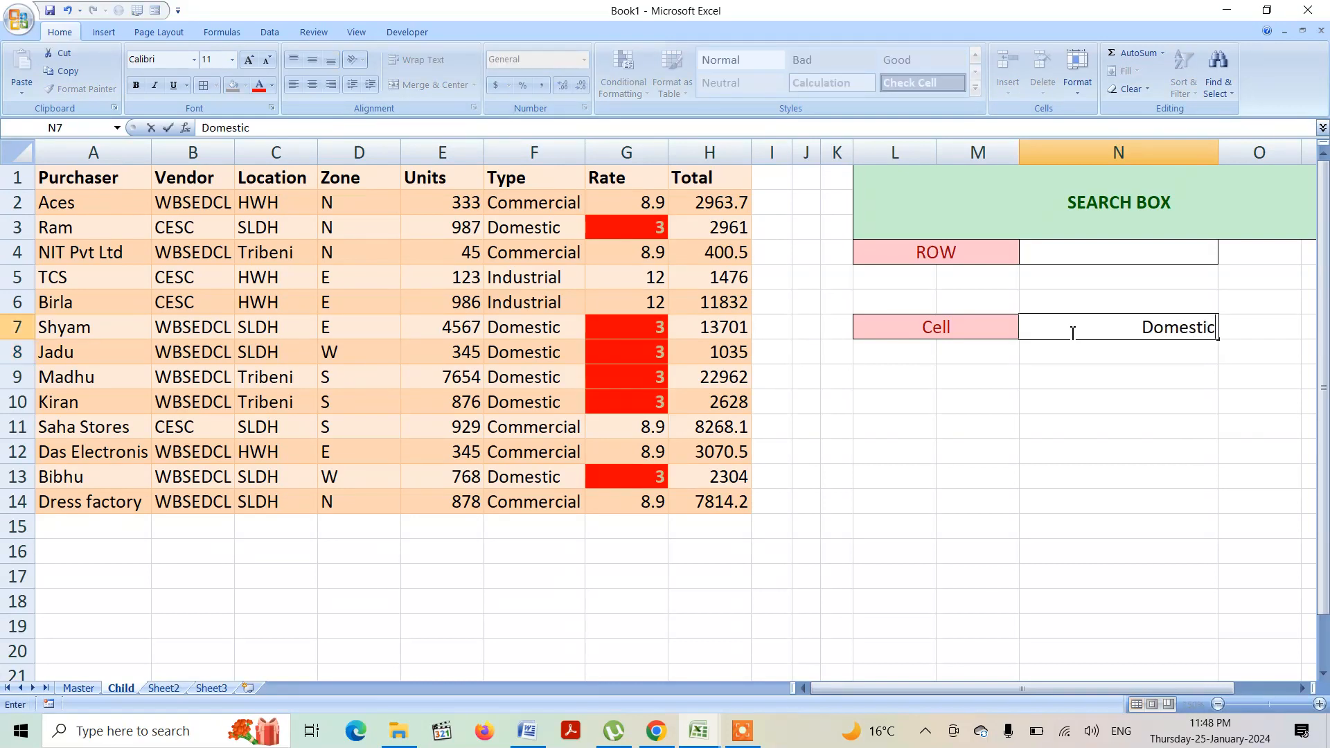
{"action": "key", "text": "Return"}
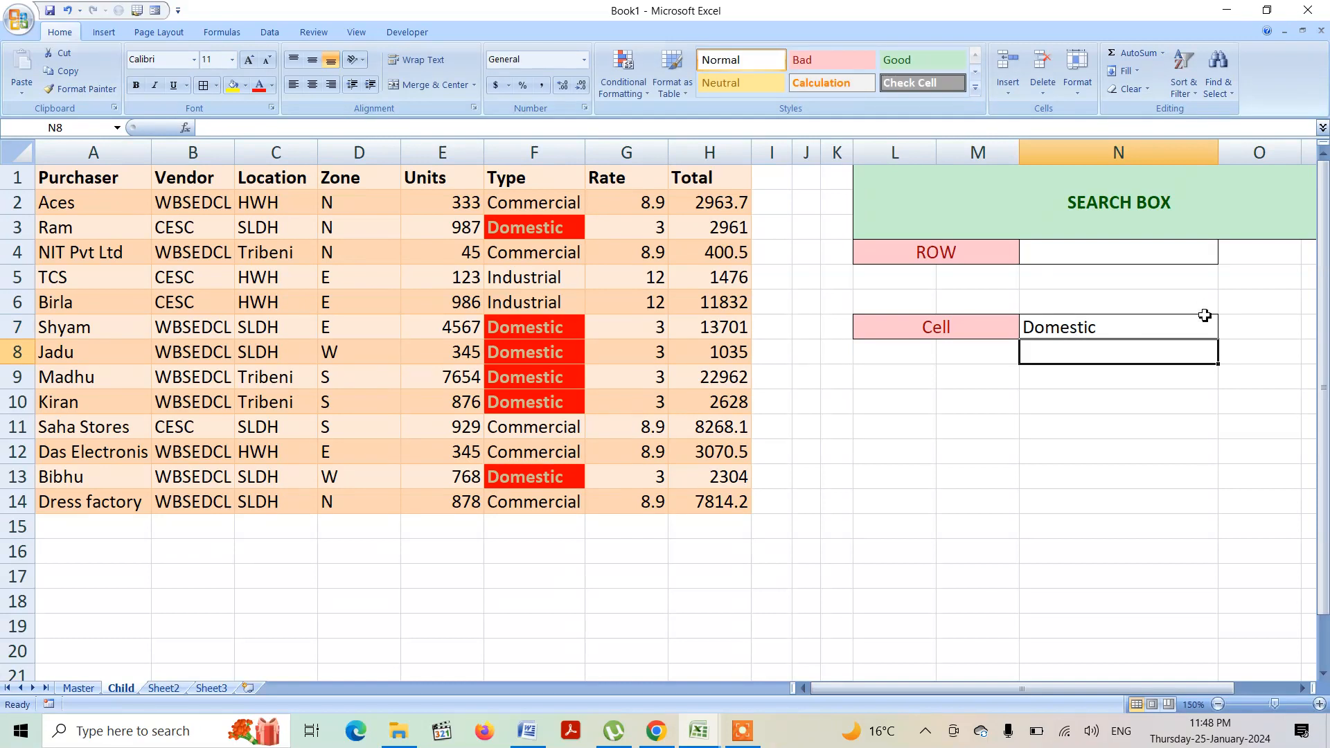
Replace the search term in N7 with WBSEDCL to test matching cells by vendor
{"action": "left_click", "coordinate": [1093, 327]}
{"action": "type", "text": "W"}
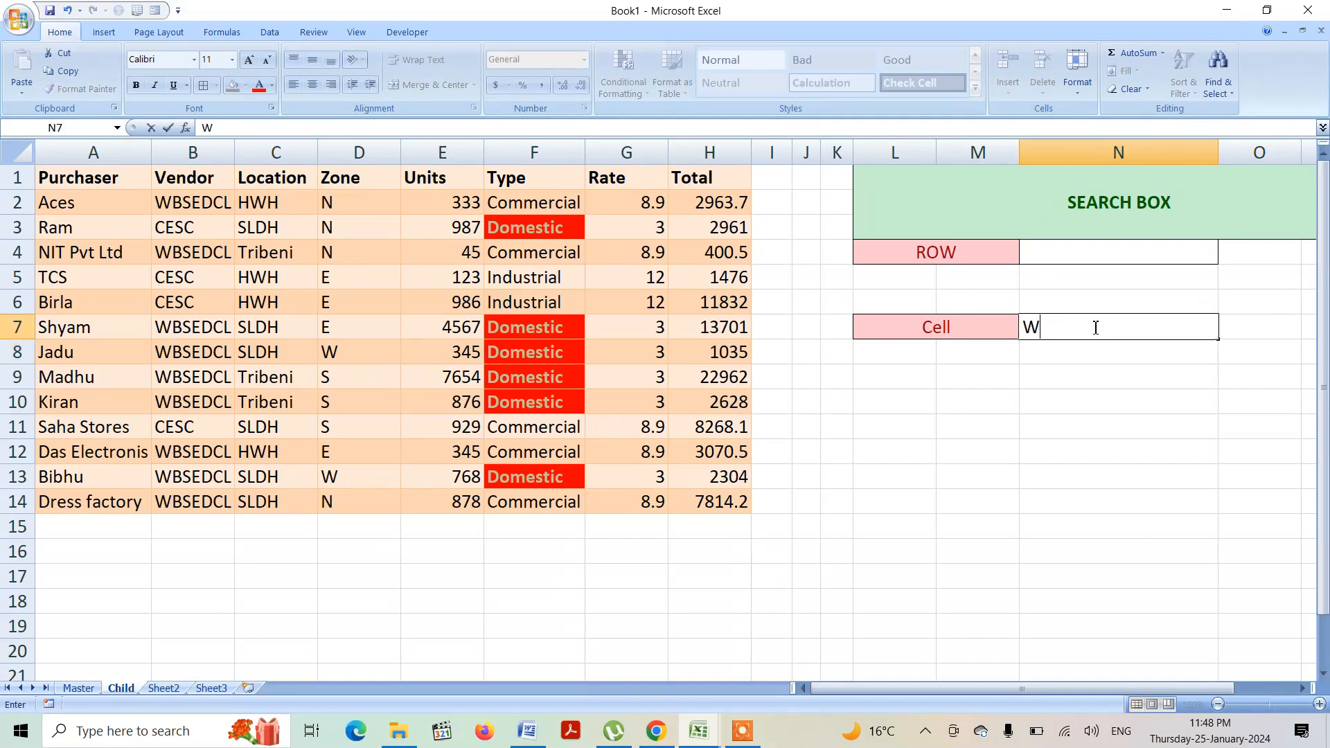
{"action": "type", "text": "BSEDCL"}
{"action": "key", "text": "Return"}
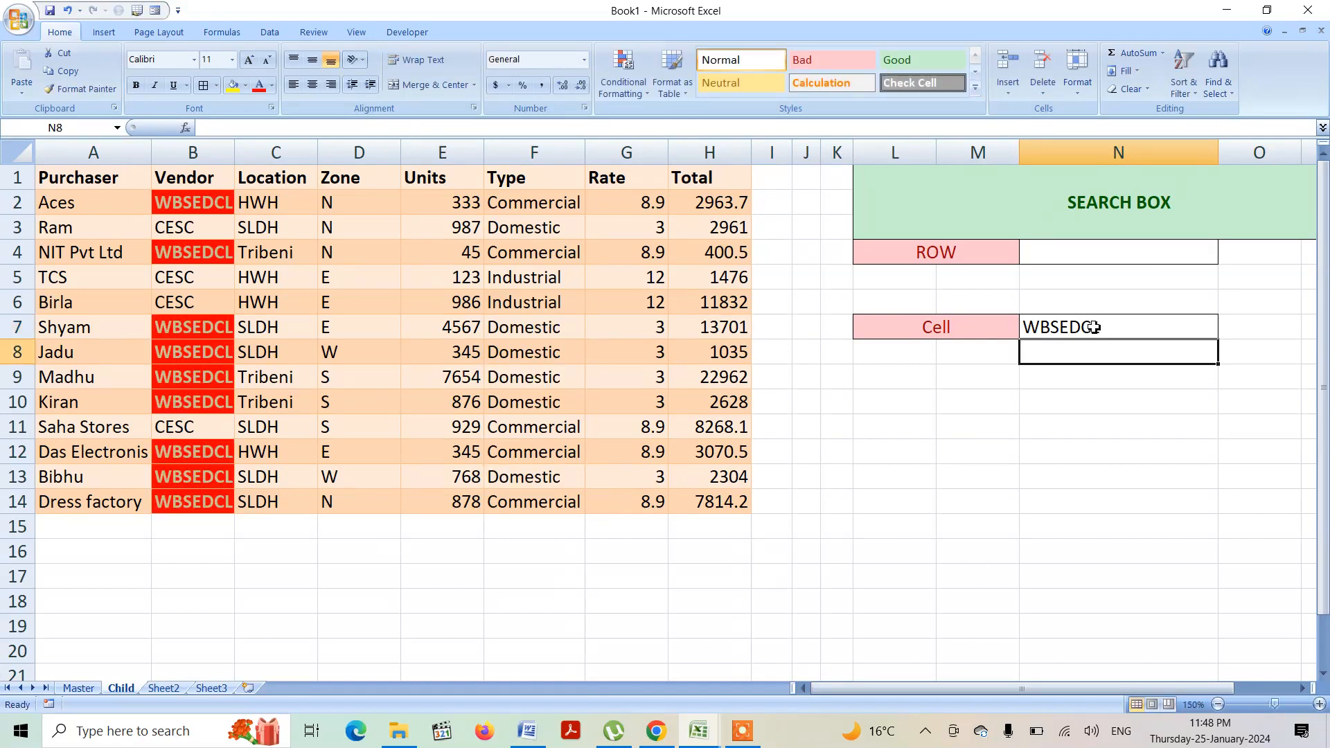